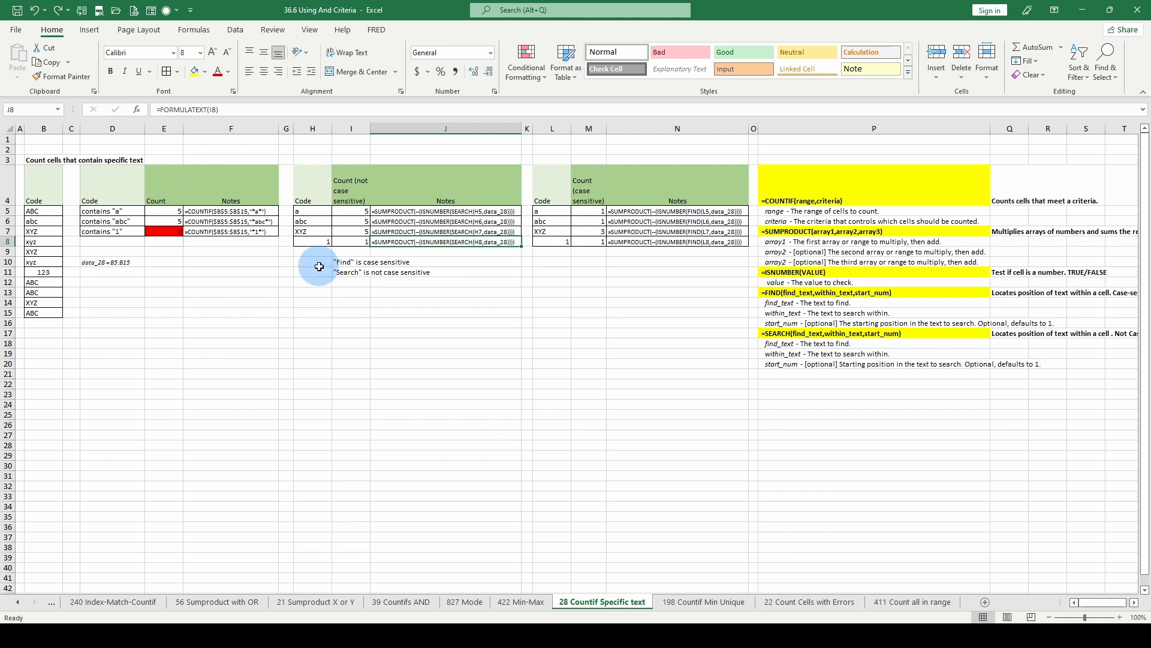
- Review the COUNTIF wildcard formulas in E5:E7 and the format of the 123 code in B11
click(343, 271)
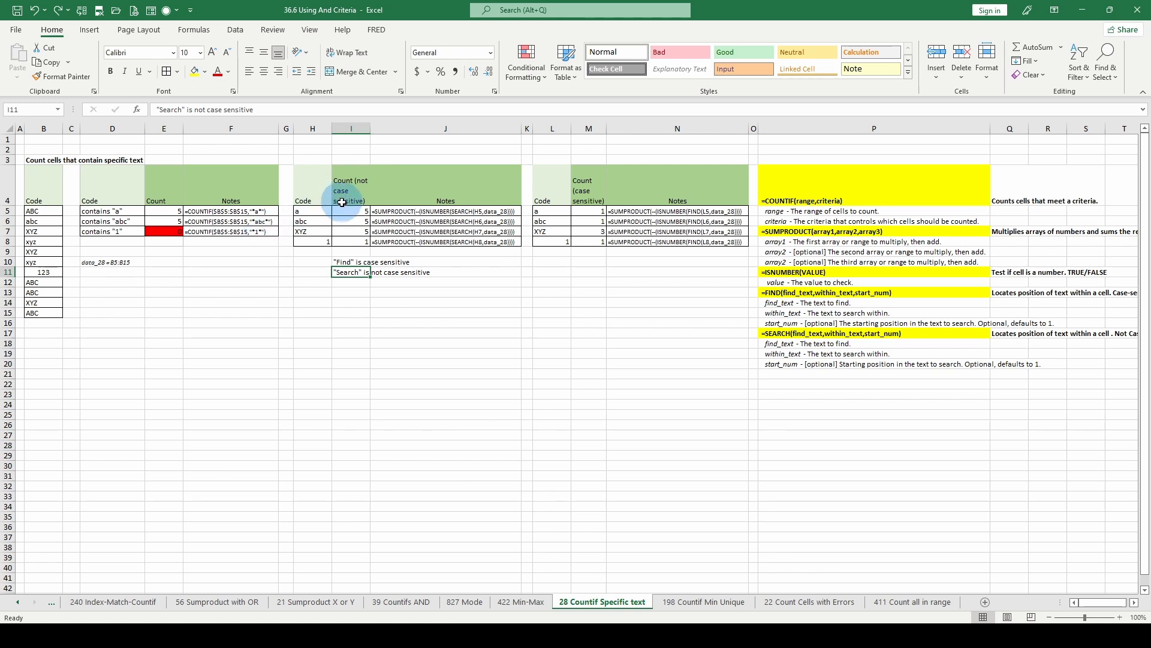
click(160, 230)
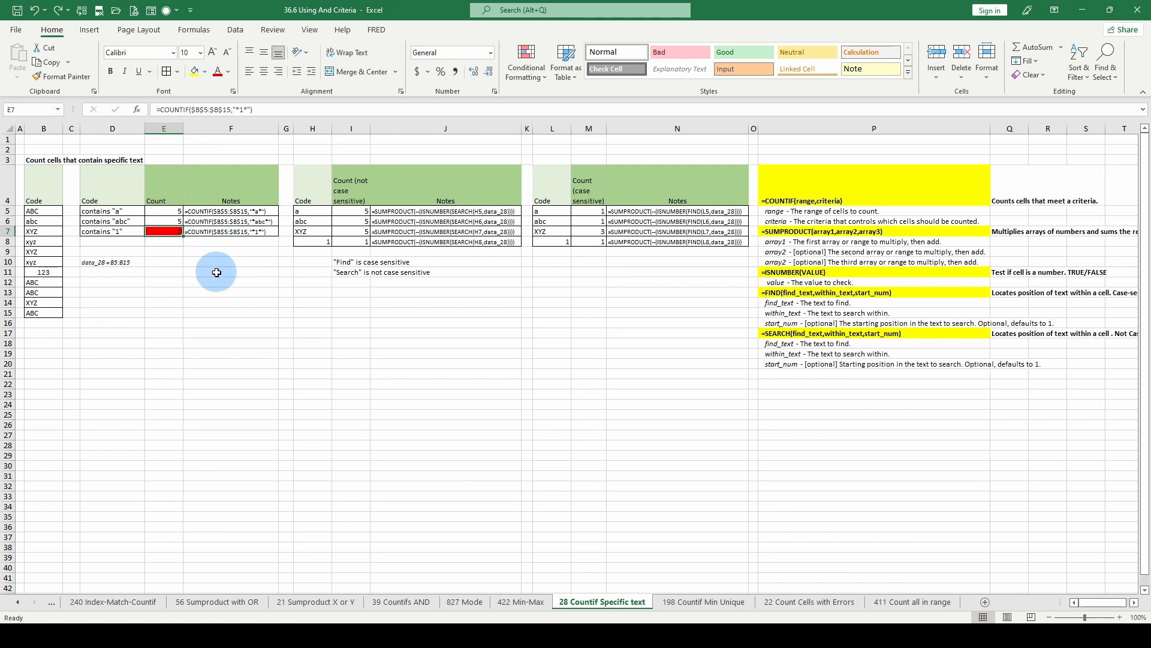
key(Up)
key(Up)
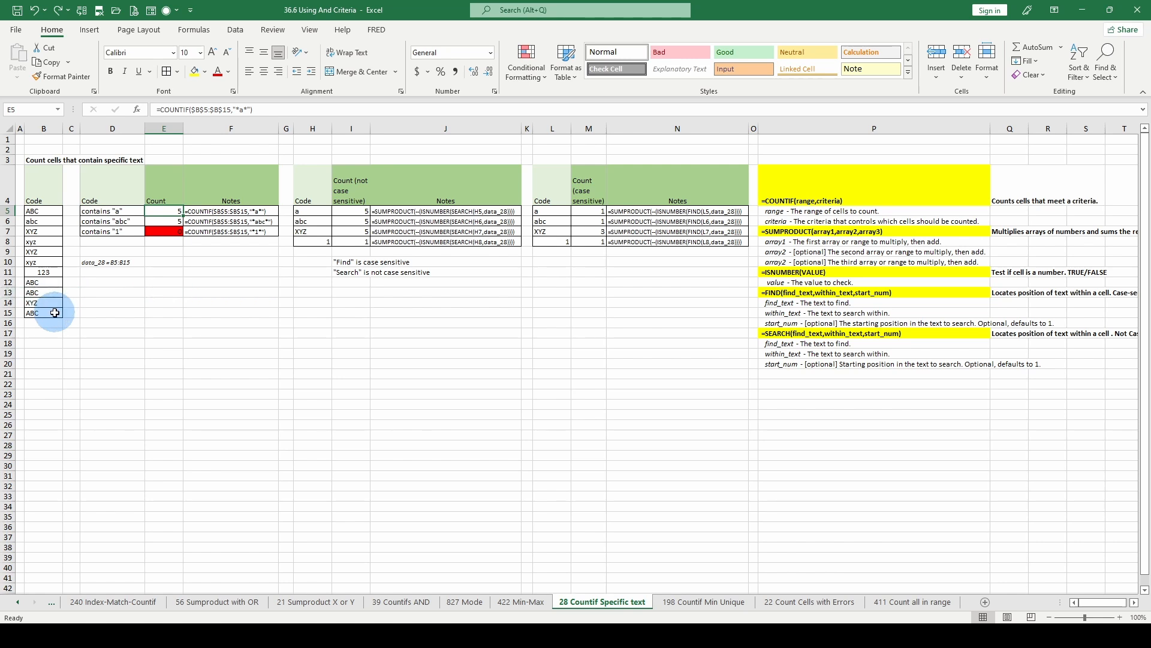
click(169, 221)
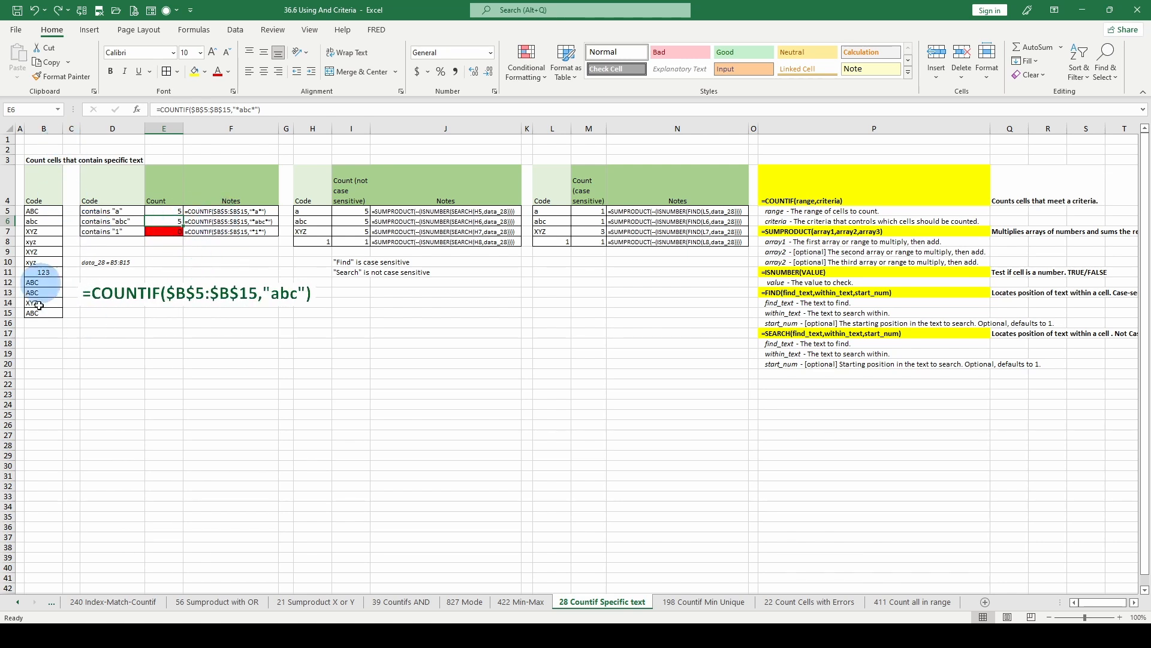
click(158, 231)
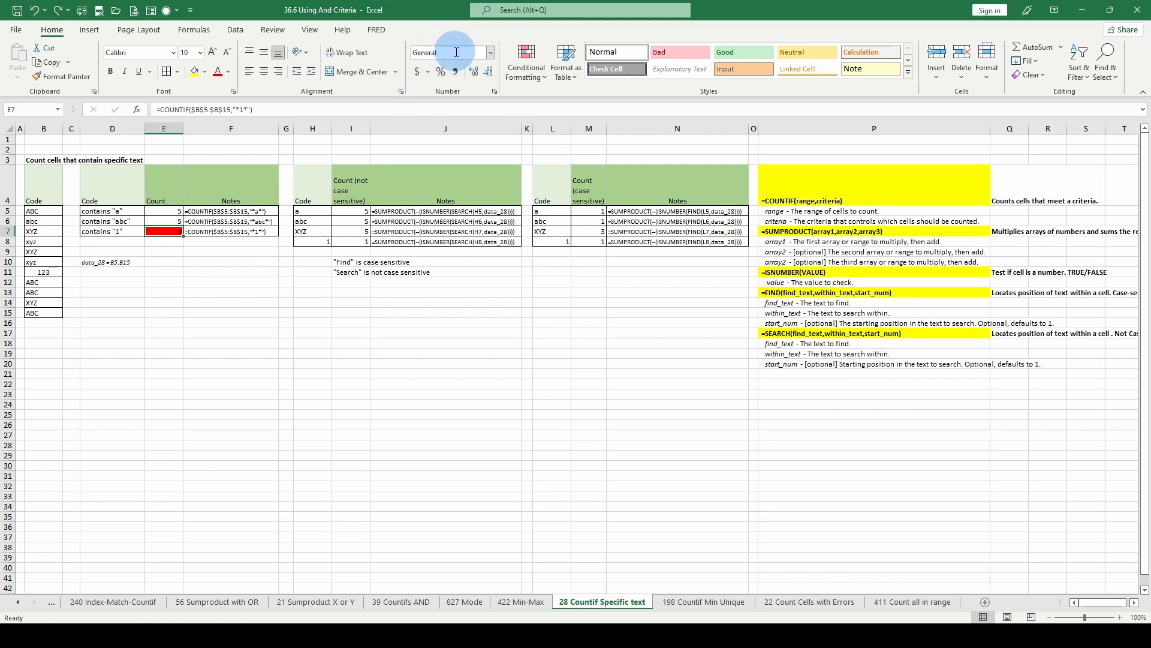
click(46, 271)
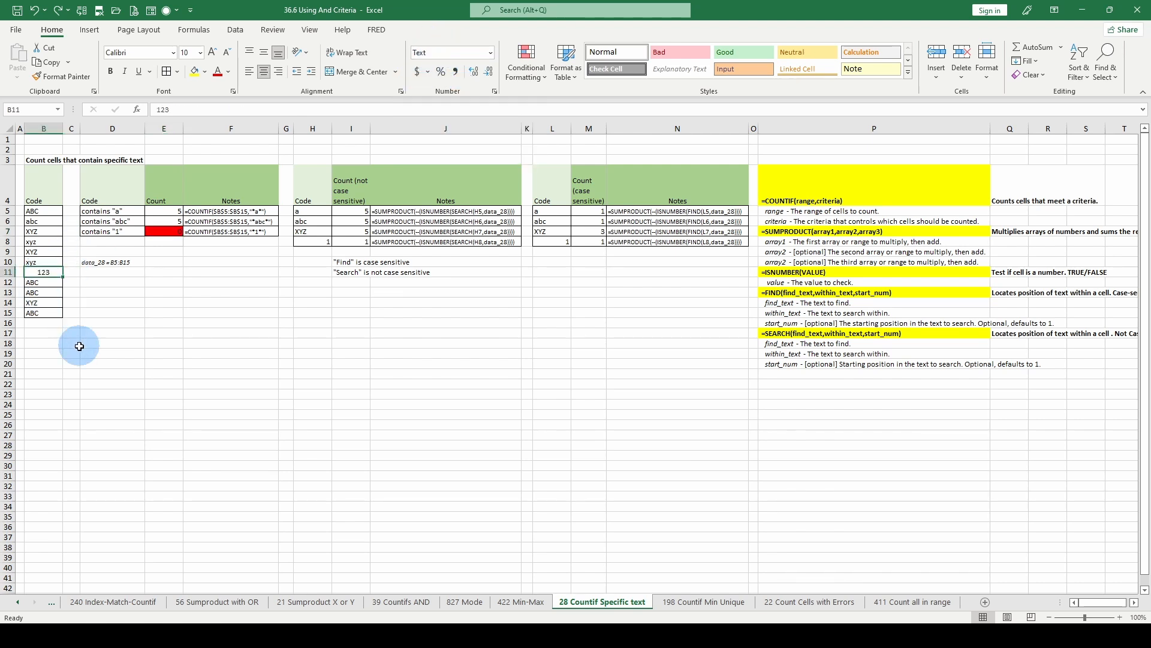
click(164, 231)
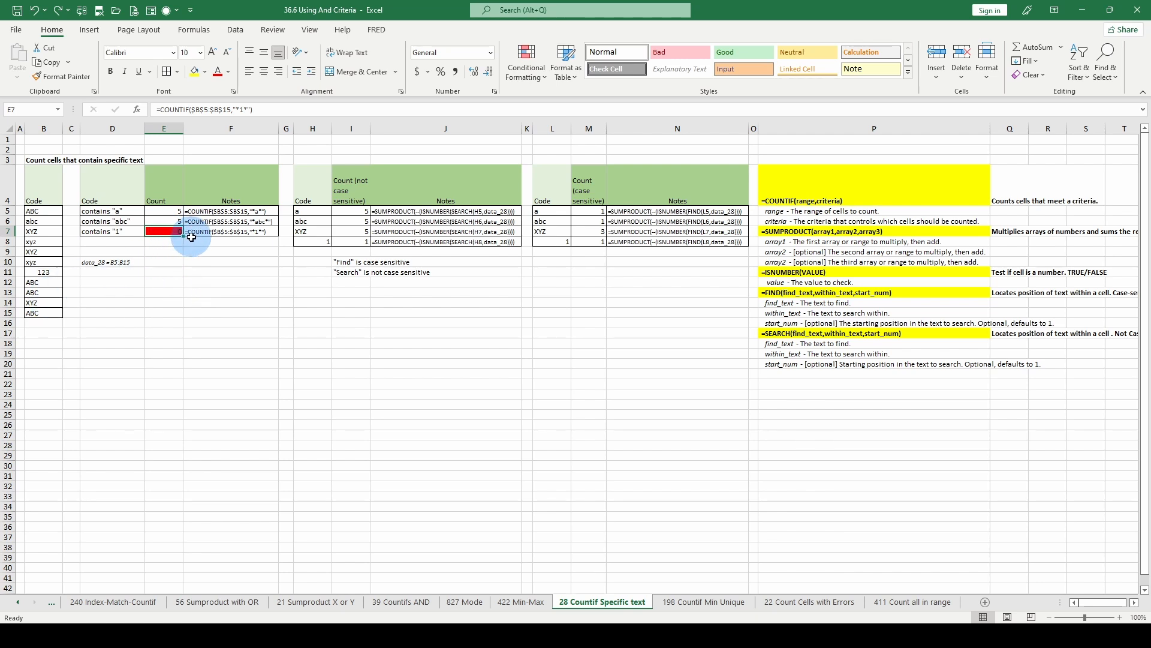
- Re-enter 123 in the Text-formatted code cell B11
click(43, 273)
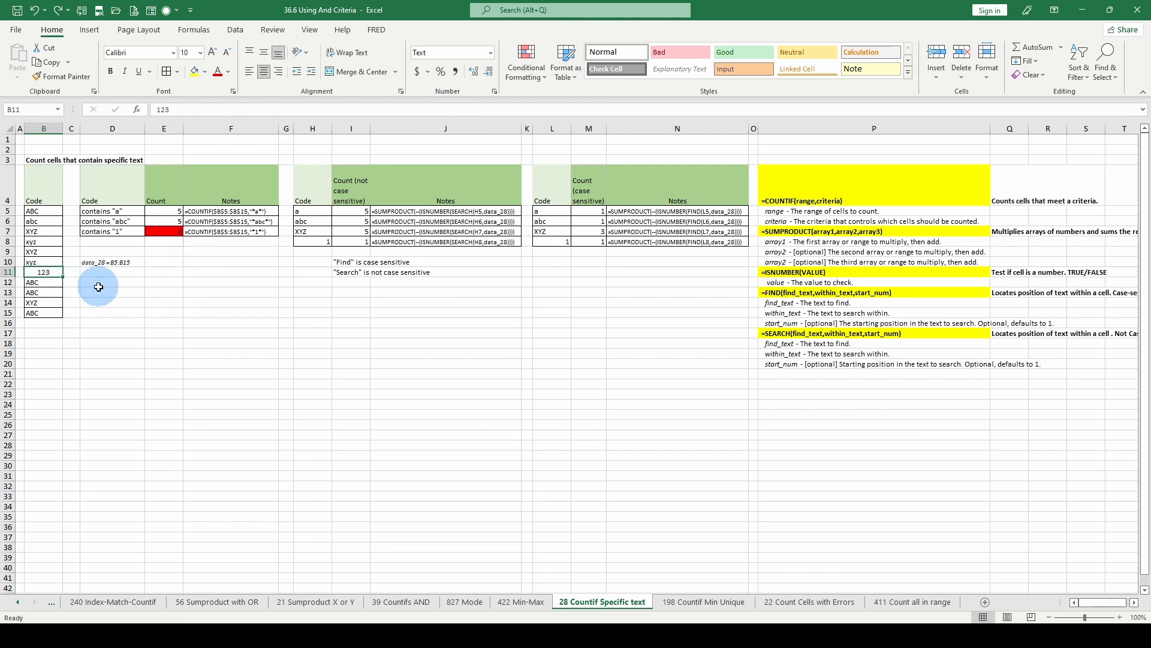
text(23)
key(ctrl+Return)
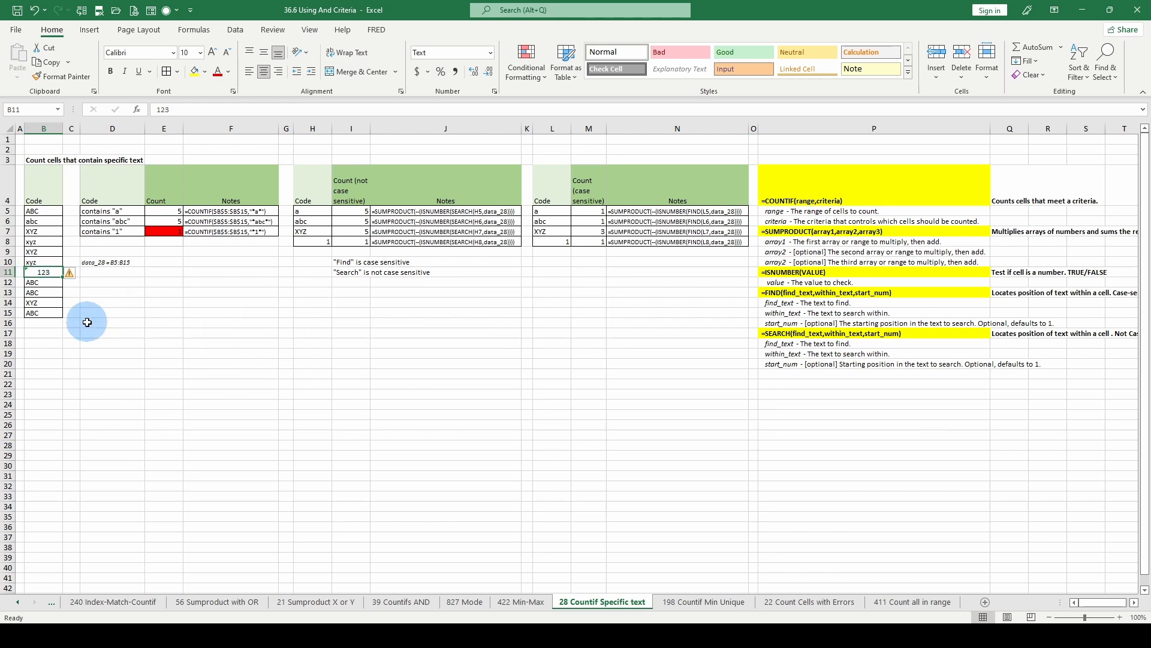
key(F2)
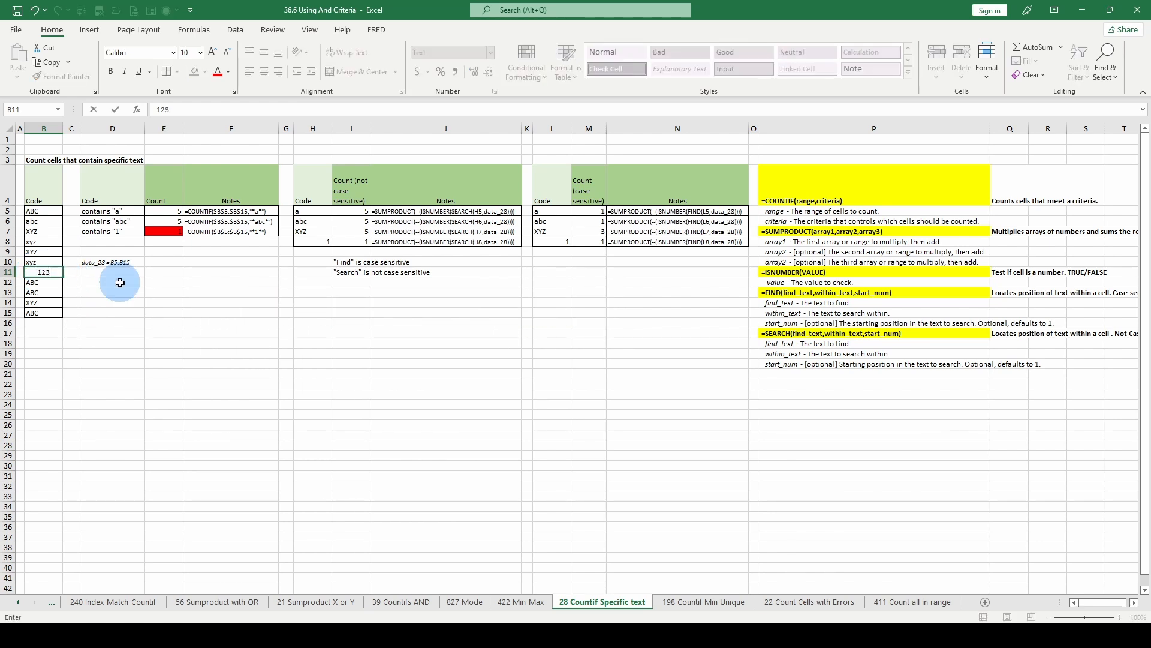
key(ctrl+Return)
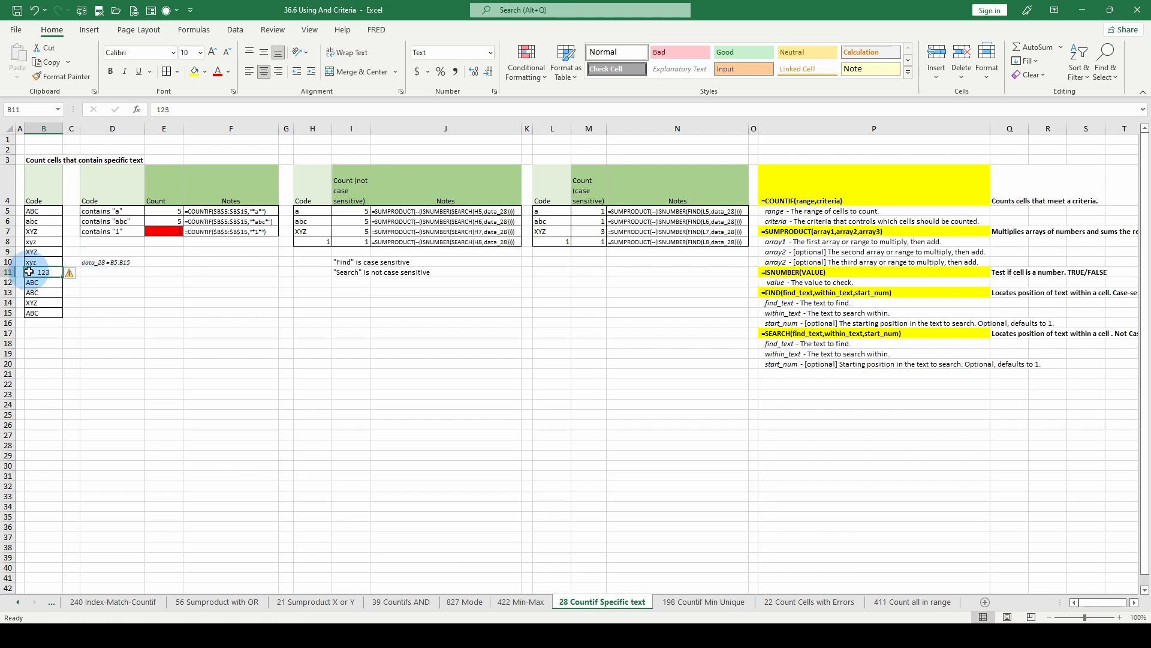
- Change cell B11 to General format and convert its stored text to a number
click(491, 53)
click(456, 69)
click(40, 271)
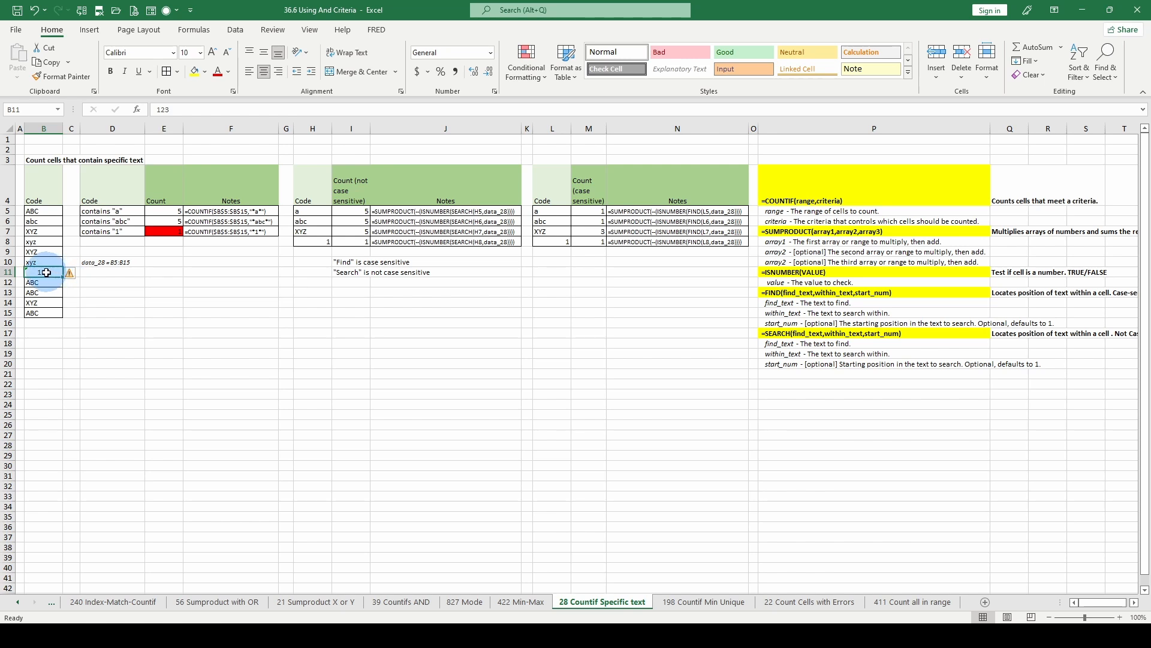
click(71, 273)
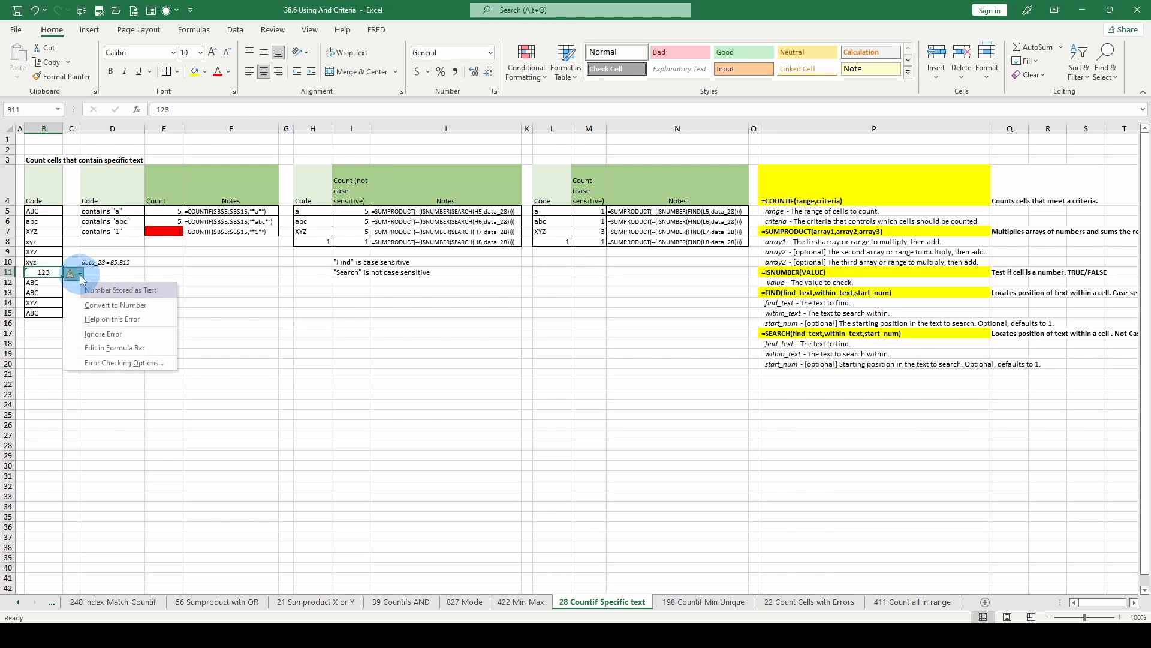
click(104, 305)
- Edit the COUNTIF formula in E7 so its criterion reads "=*1*"
click(164, 232)
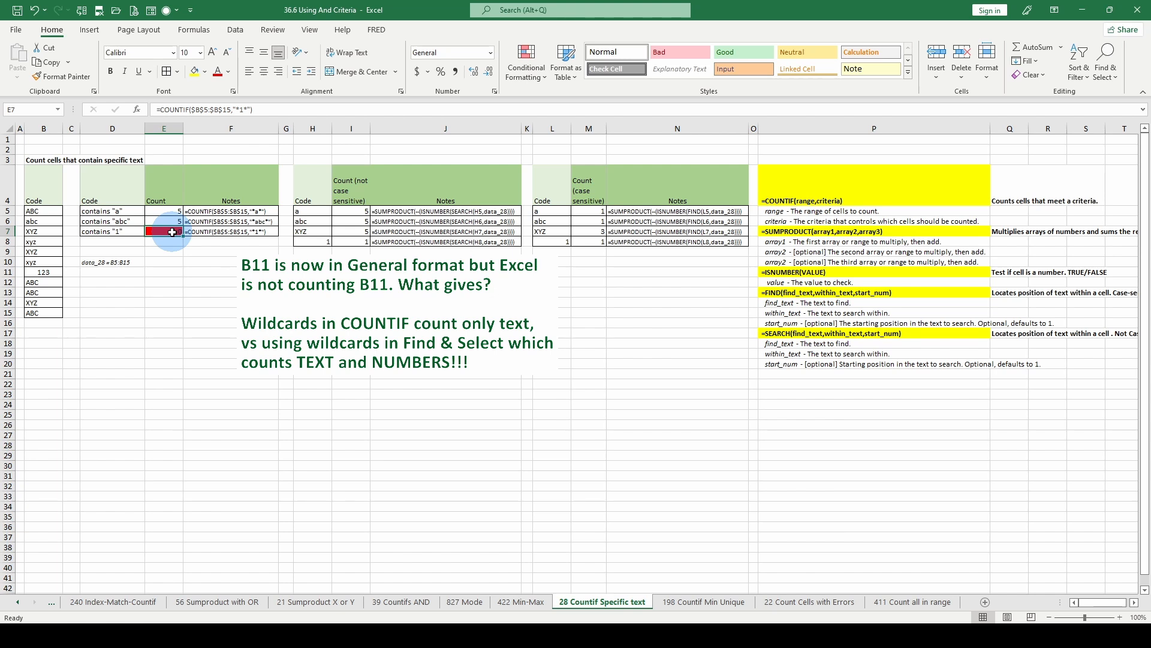
click(238, 109)
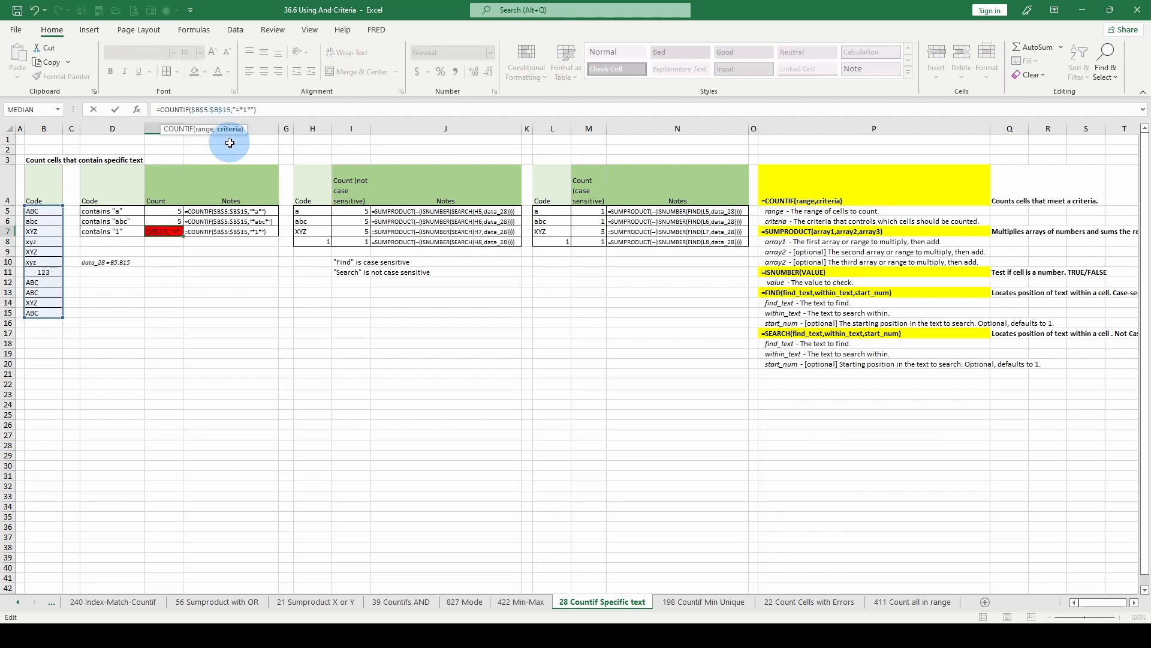
key(ctrl+Return)
- Enter 123 in B11 as Text and check the COUNTIF formula in E7
click(51, 273)
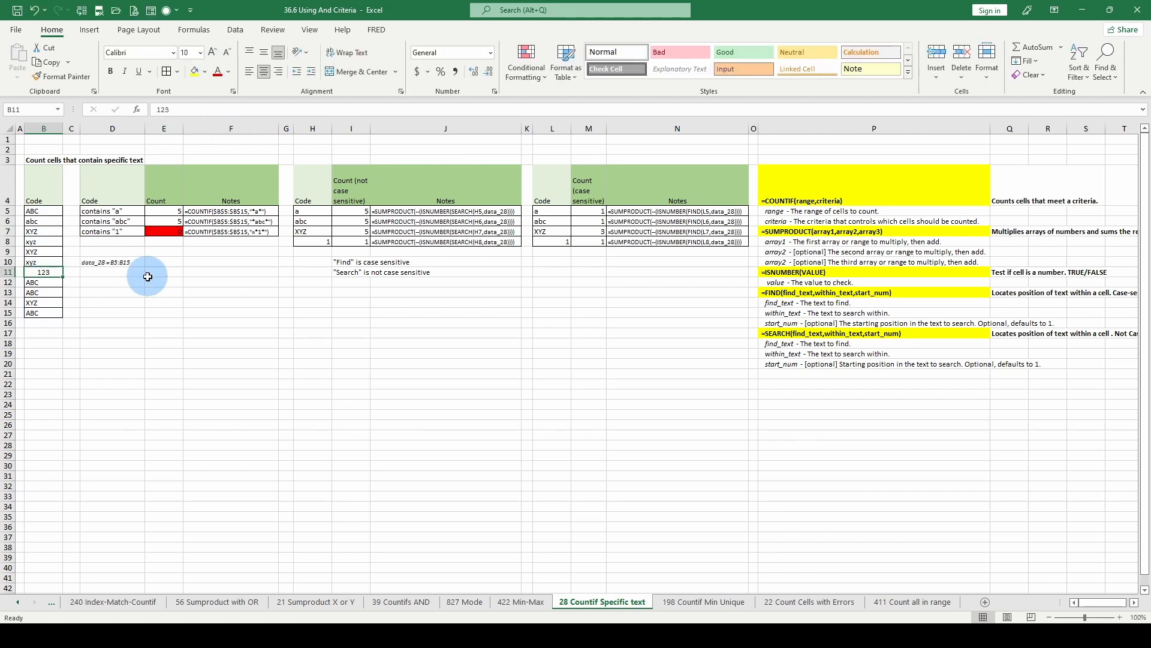
text(123)
key(ctrl+Return)
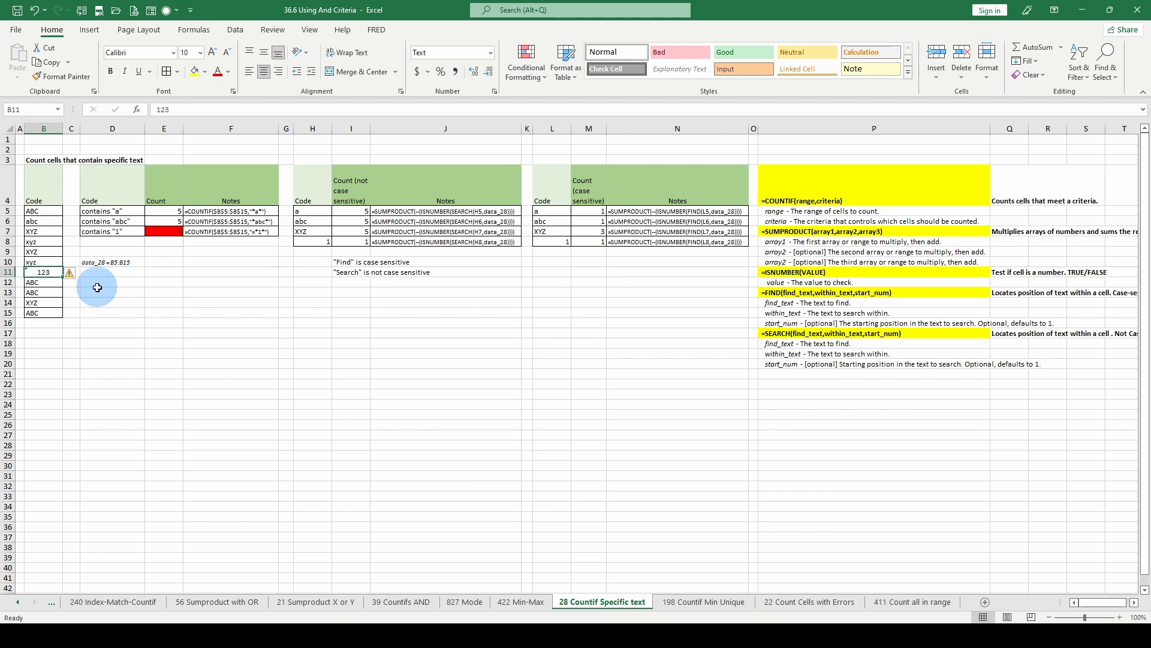
click(155, 230)
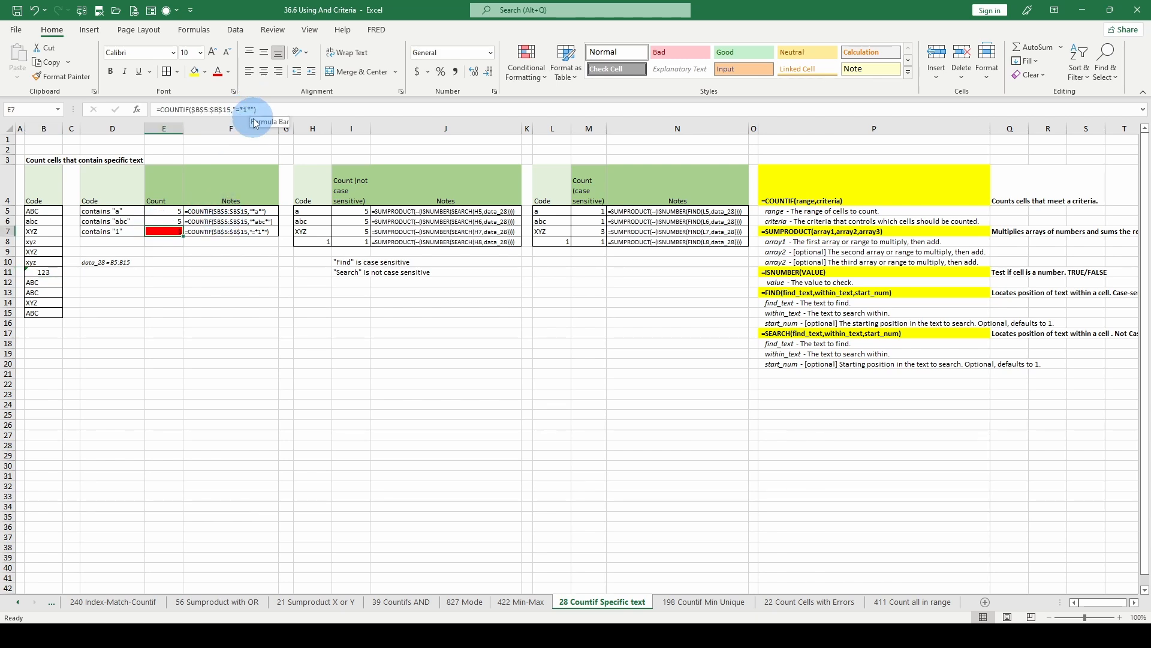
- Convert the text-stored 123 in B11 to a number
click(47, 270)
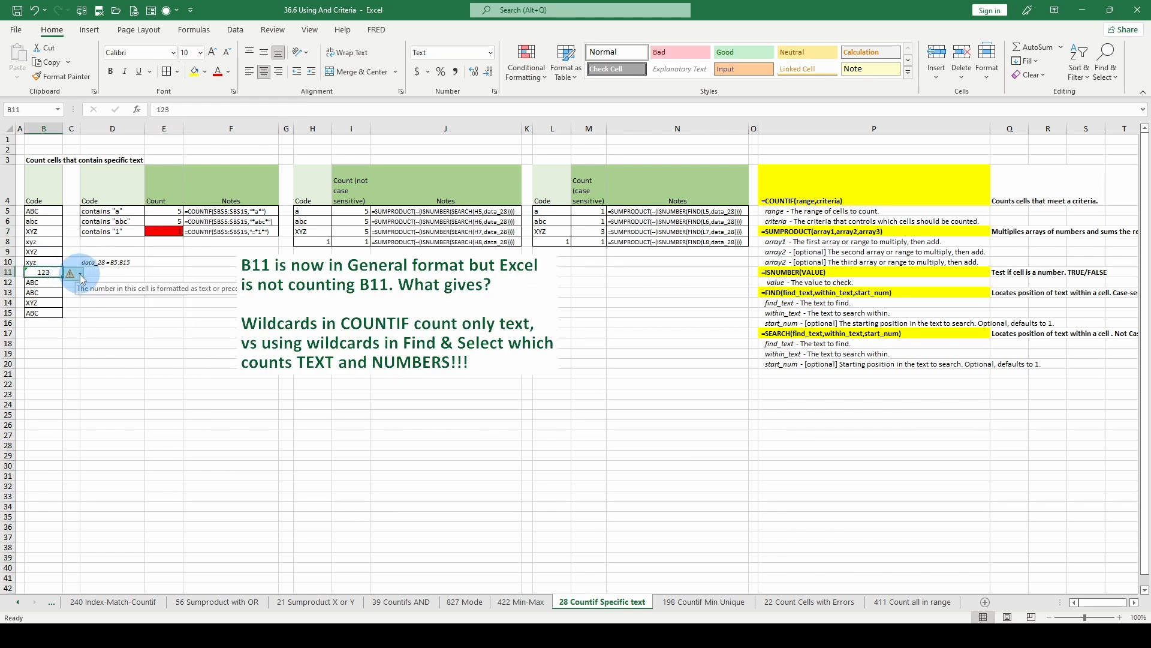
click(81, 274)
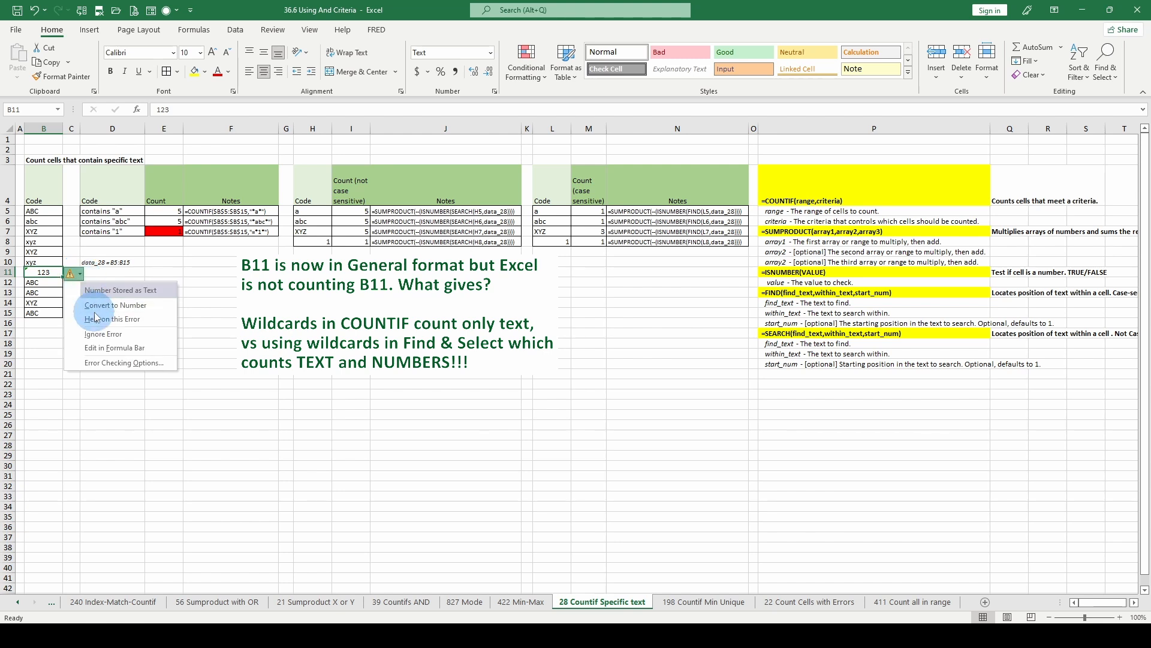
click(94, 308)
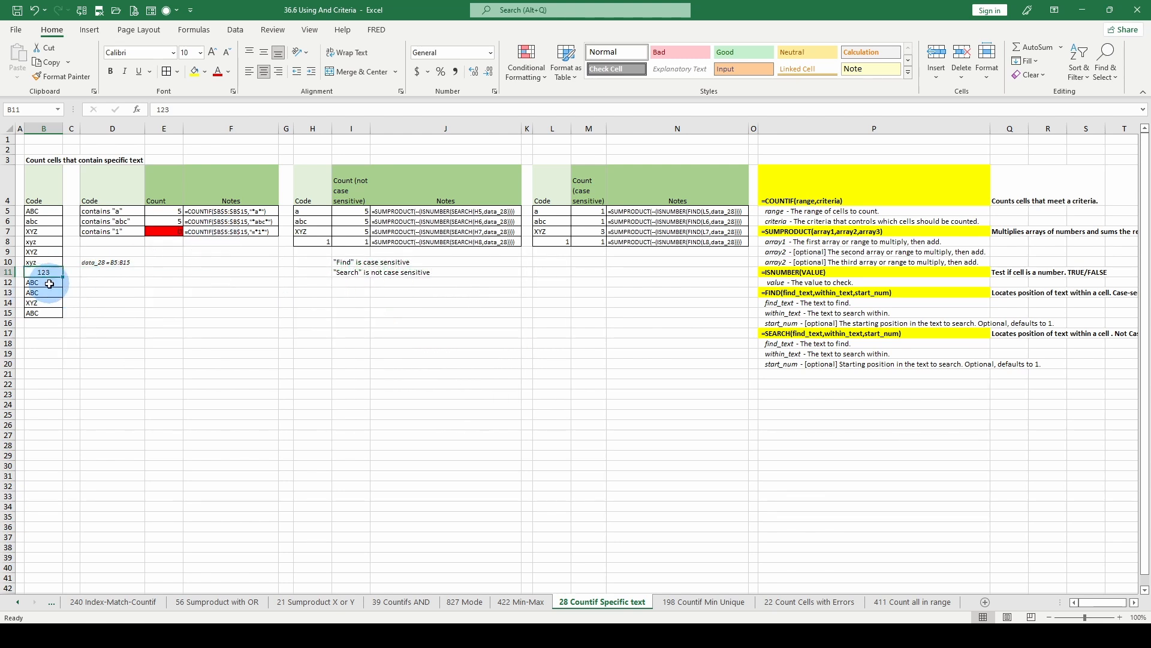
- Set cell B11 to Text format, re-enter 123 and inspect its number-stored-as-text options
click(490, 52)
click(444, 363)
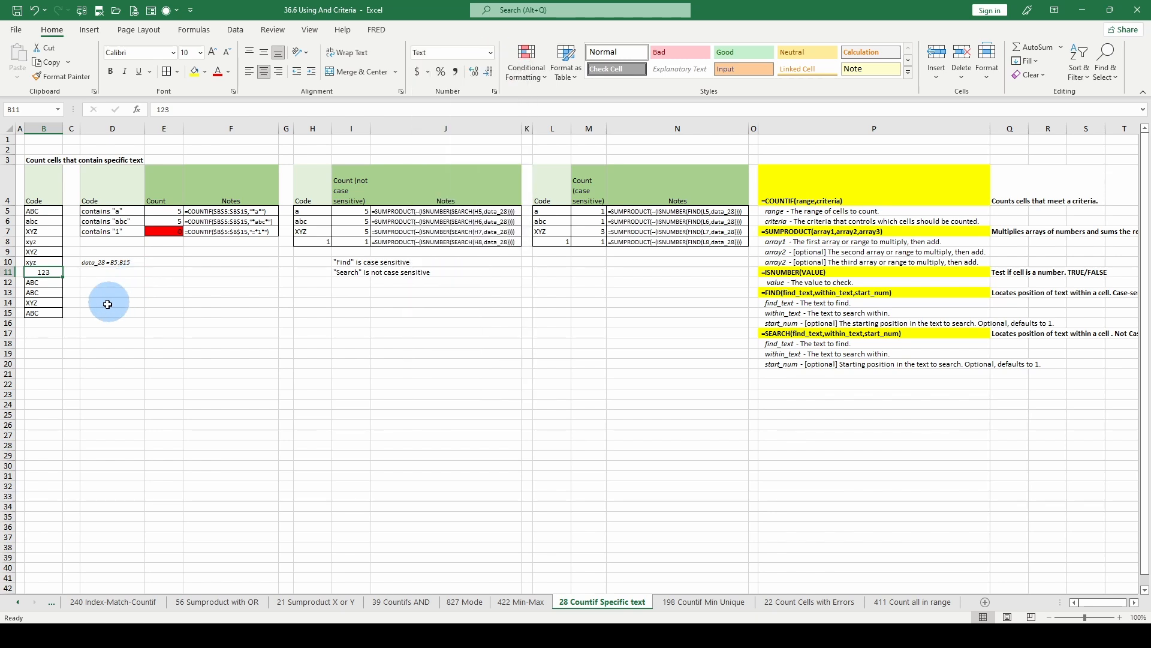
click(45, 312)
click(43, 272)
text(12)
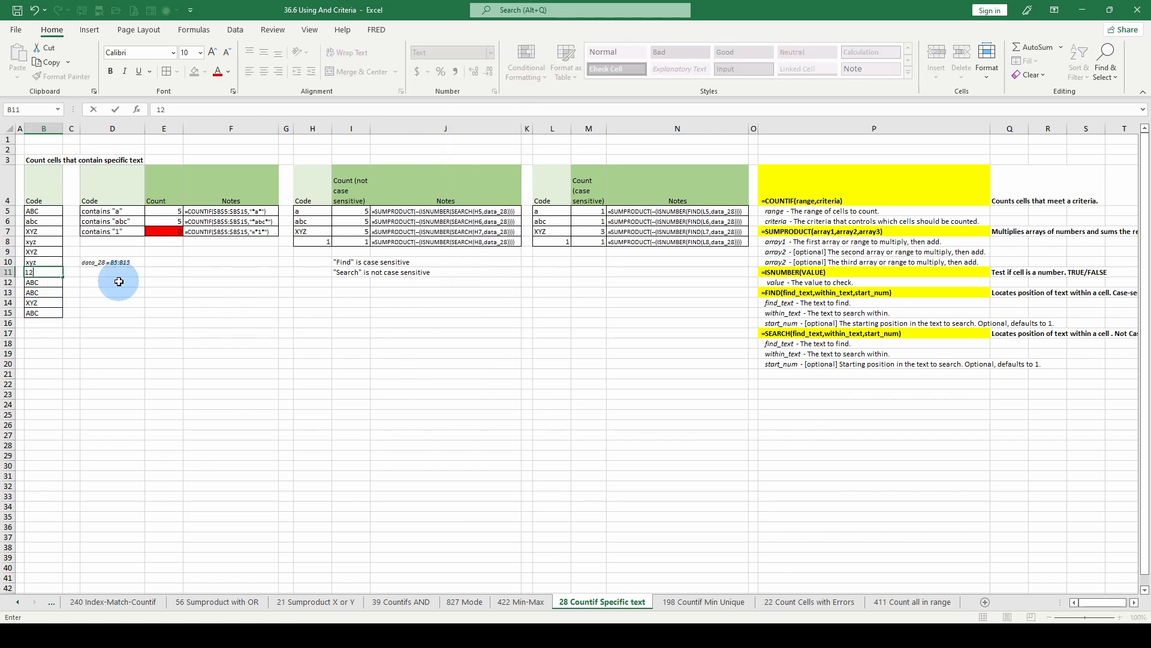
key(Return)
key(Up)
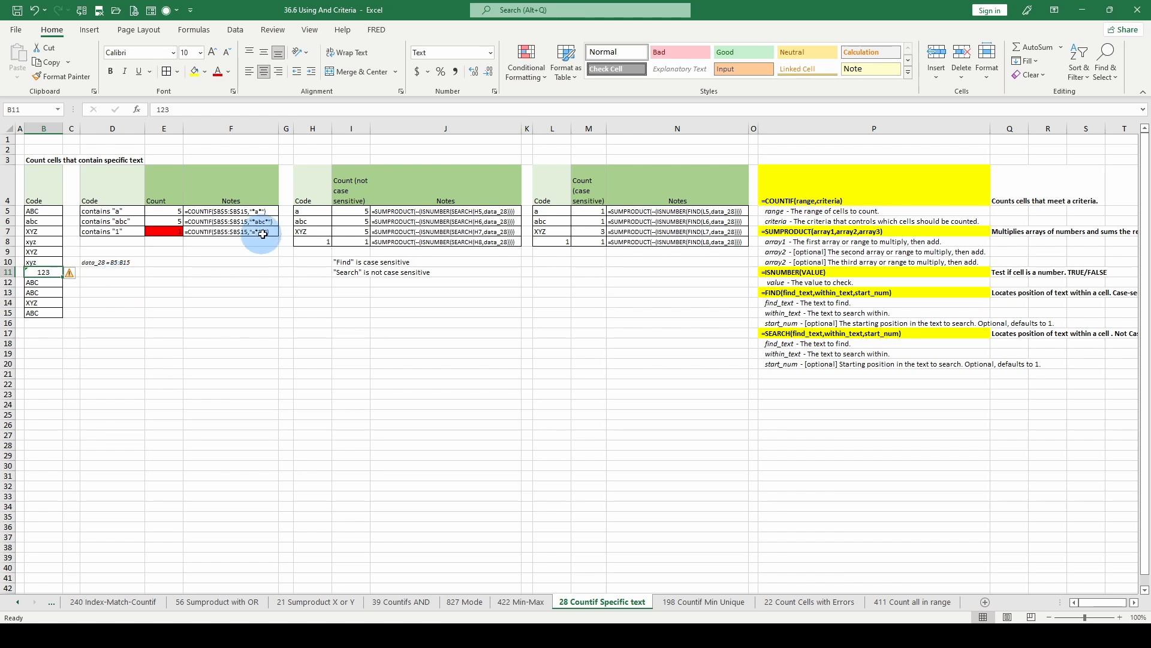
click(81, 277)
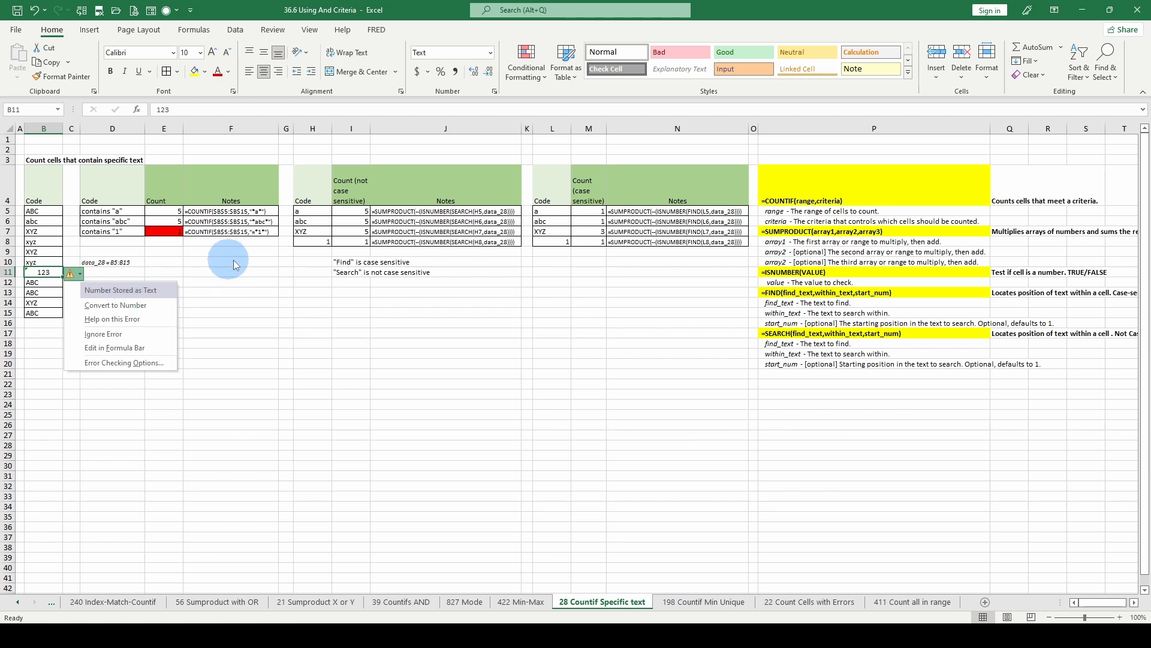
click(246, 275)
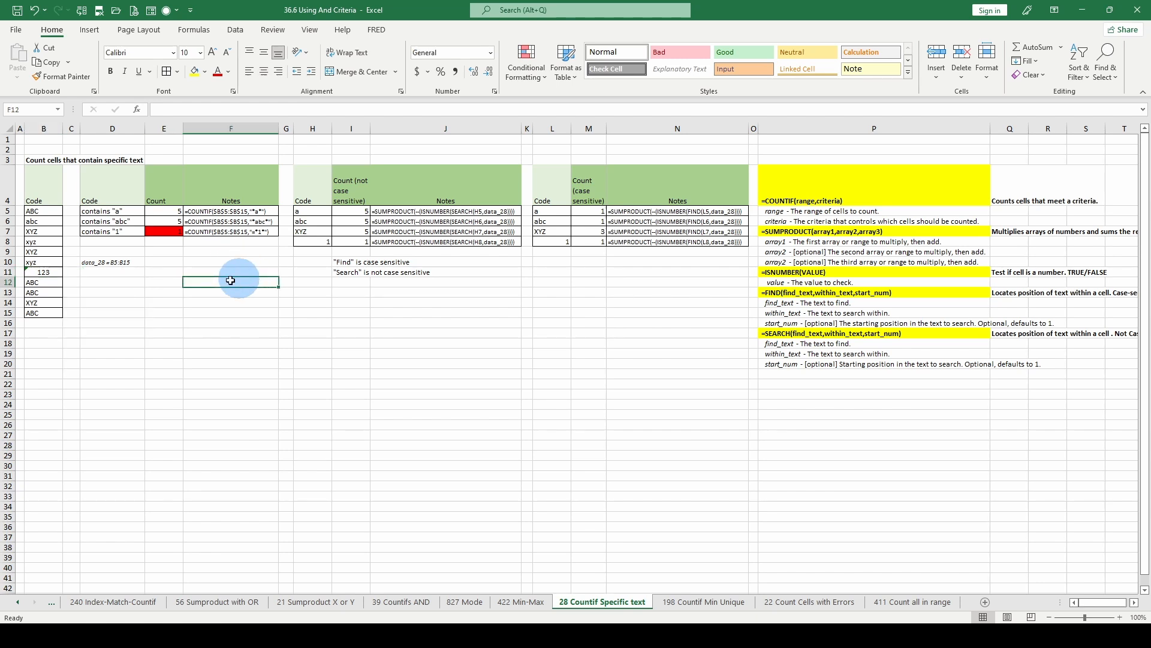
- Restore the criterion of the COUNTIF formula in E7 to "*1*"
click(44, 273)
click(164, 231)
click(241, 109)
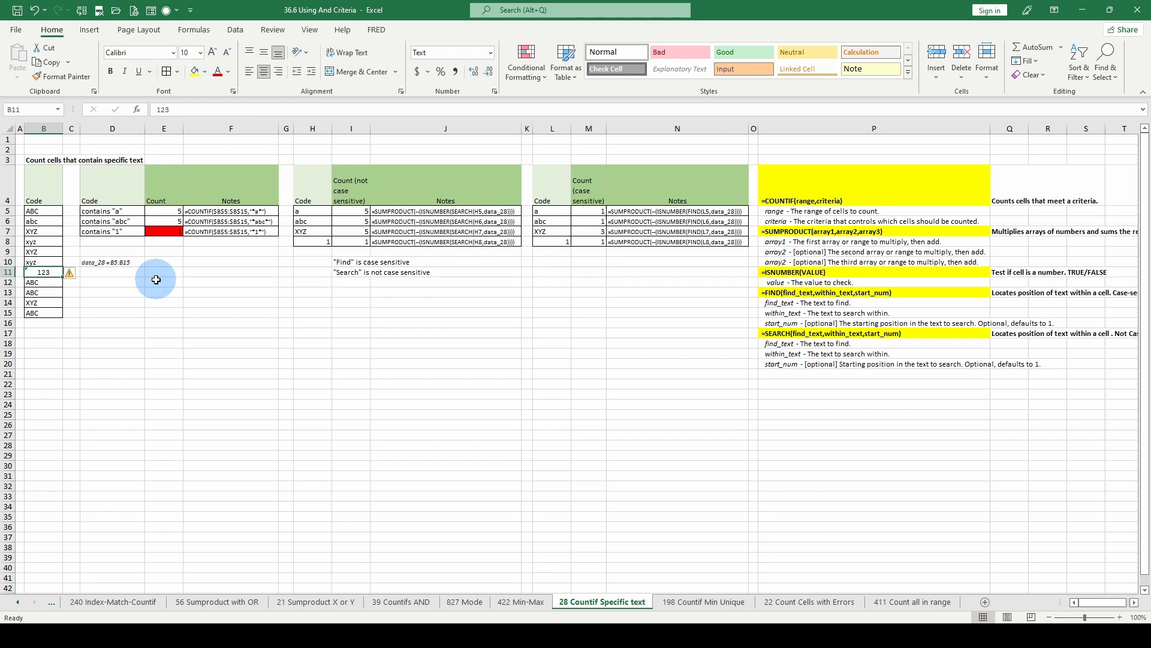
- Re-enter 123 in B11 and apply the Text number format to the cell
text(12)
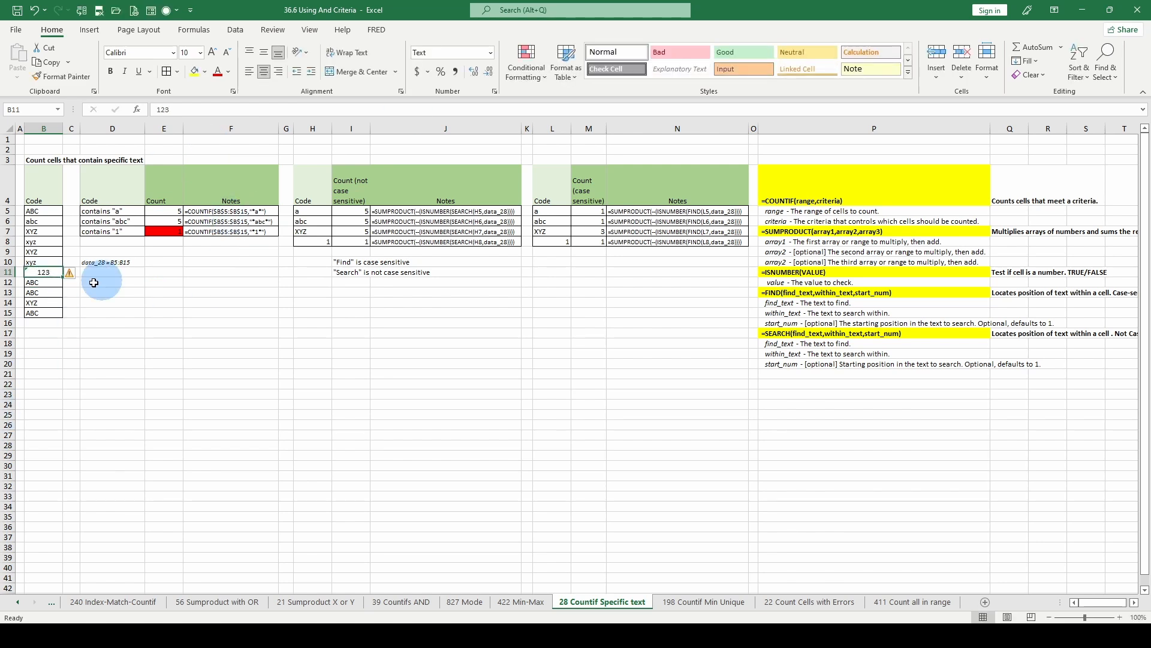
click(127, 281)
click(44, 273)
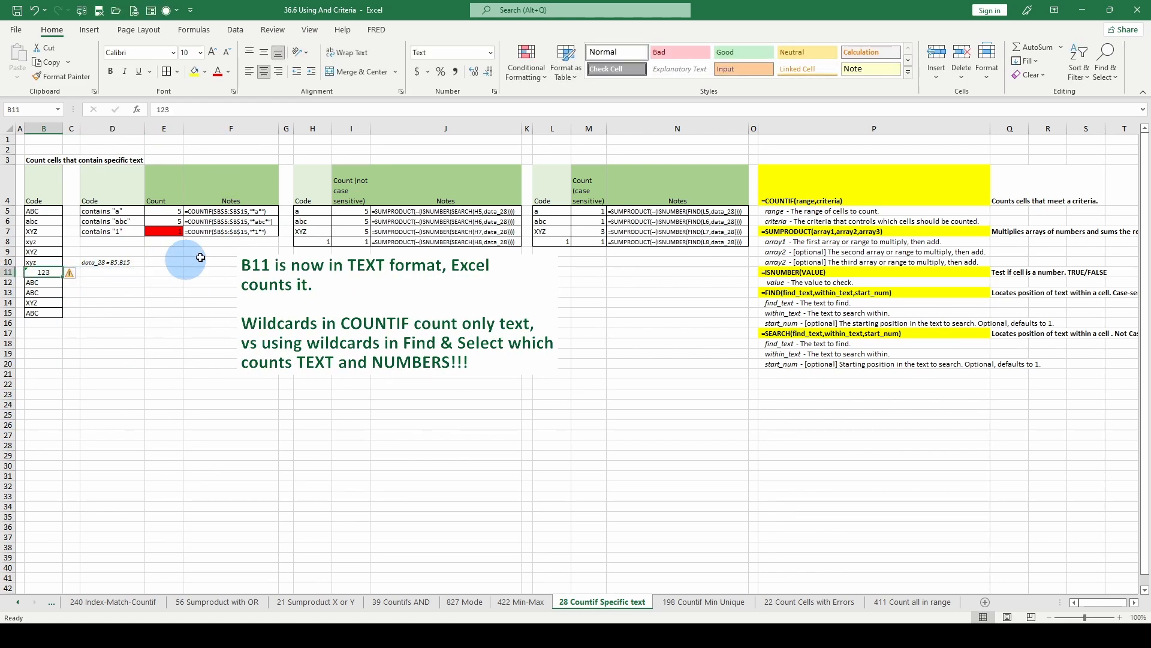
click(491, 51)
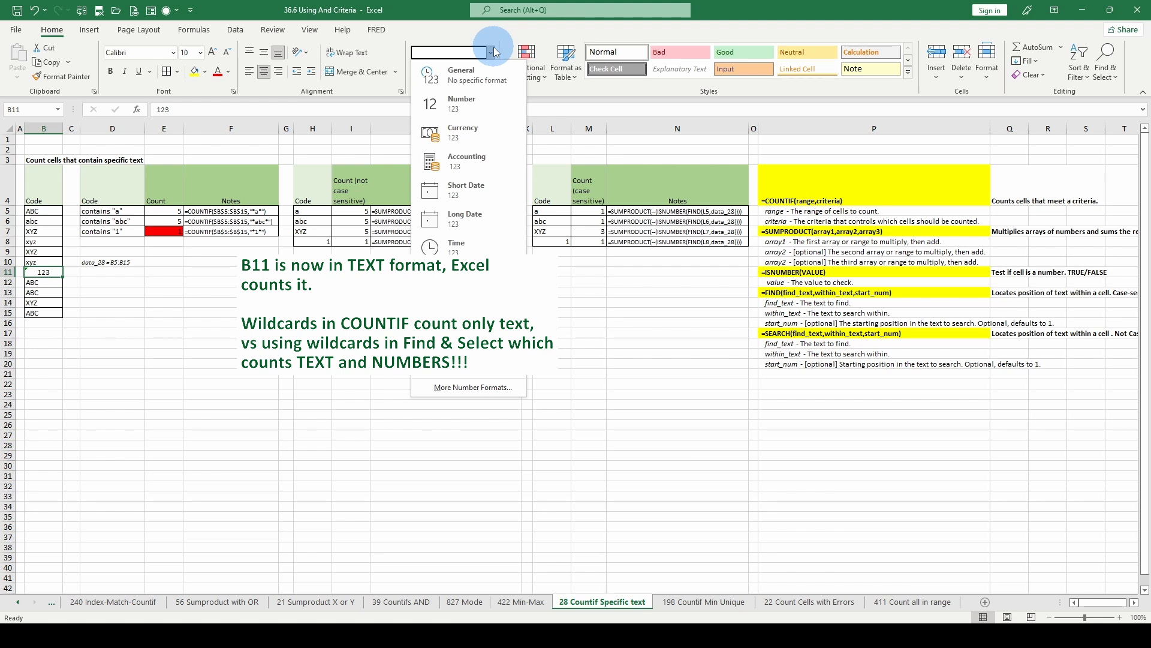
click(449, 367)
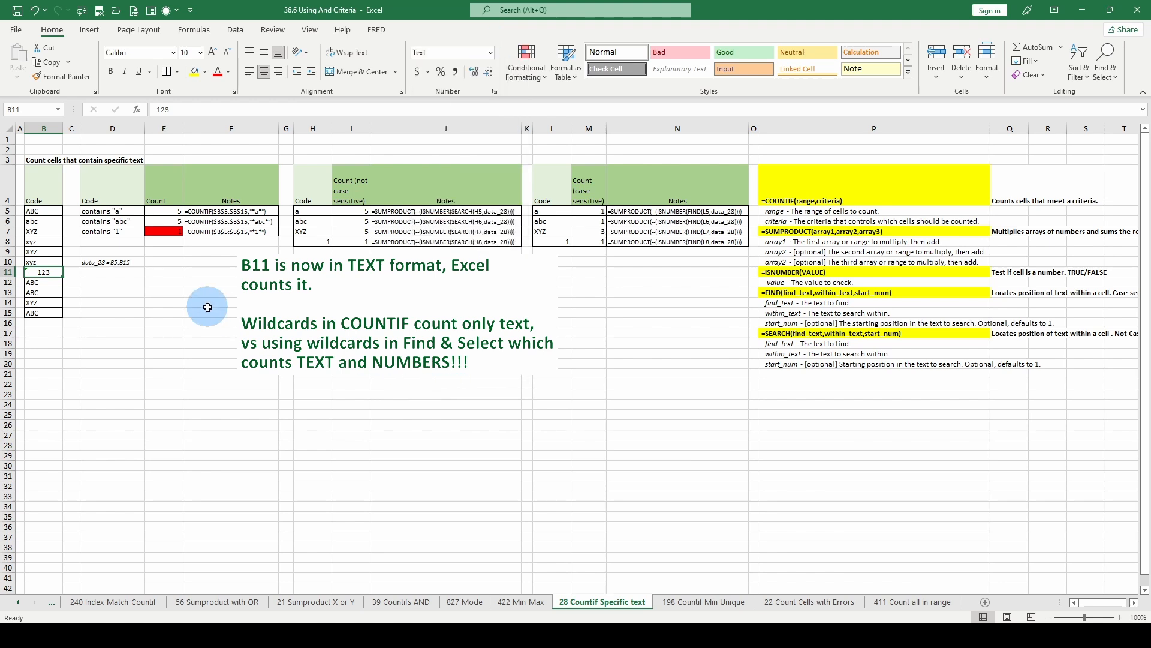
drag(142, 314, 141, 320)
click(44, 273)
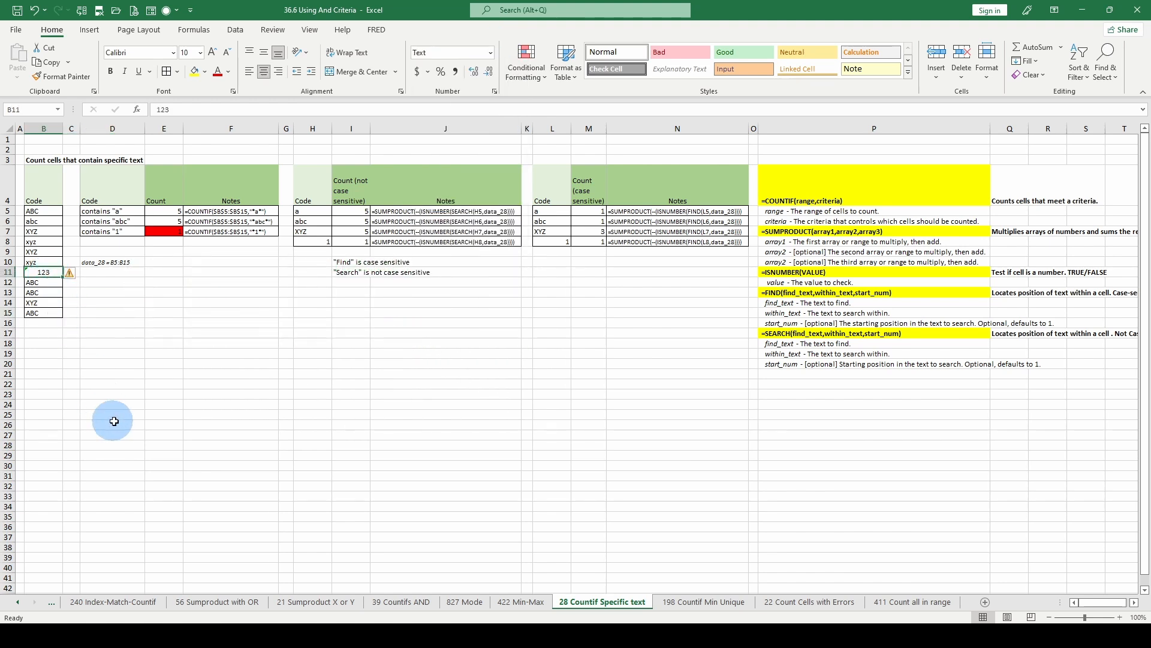
- Inspect the non-case-sensitive SUMPRODUCT formulas with SEARCH in I5:I8 and the formula text in J5
click(445, 211)
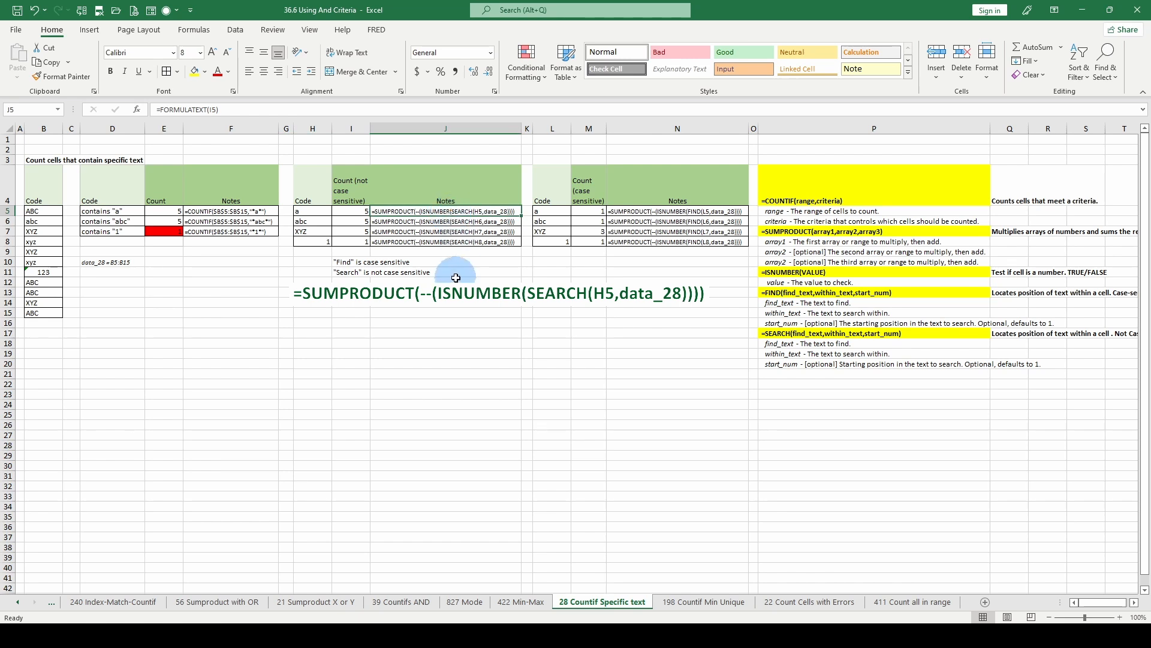
click(351, 211)
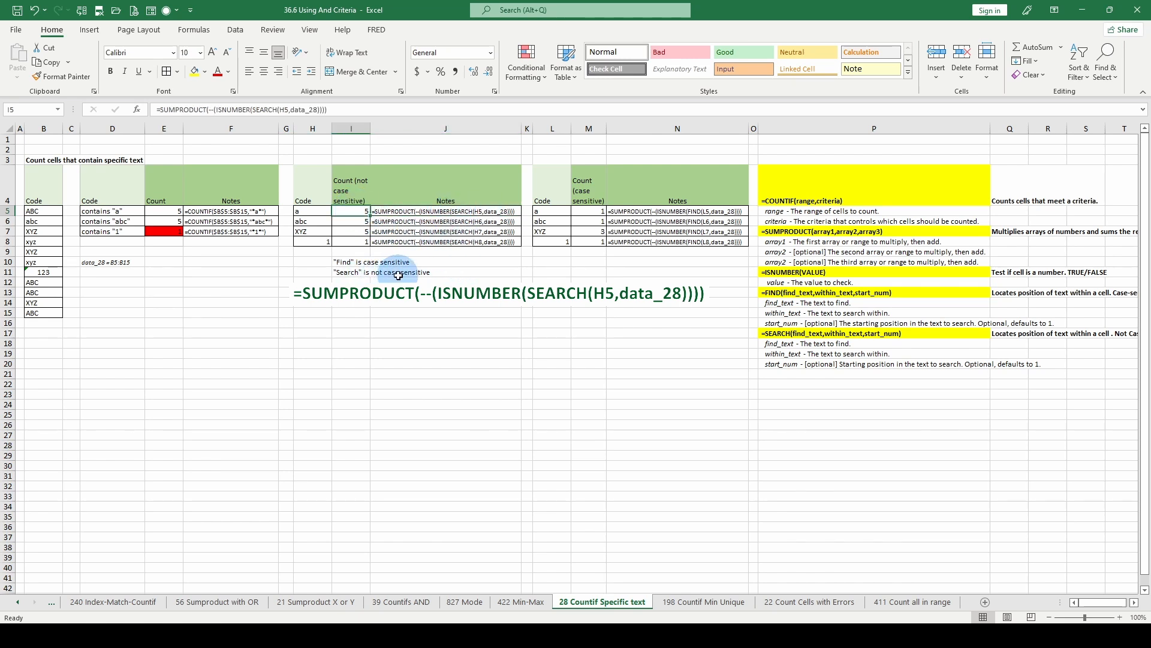
key(Down)
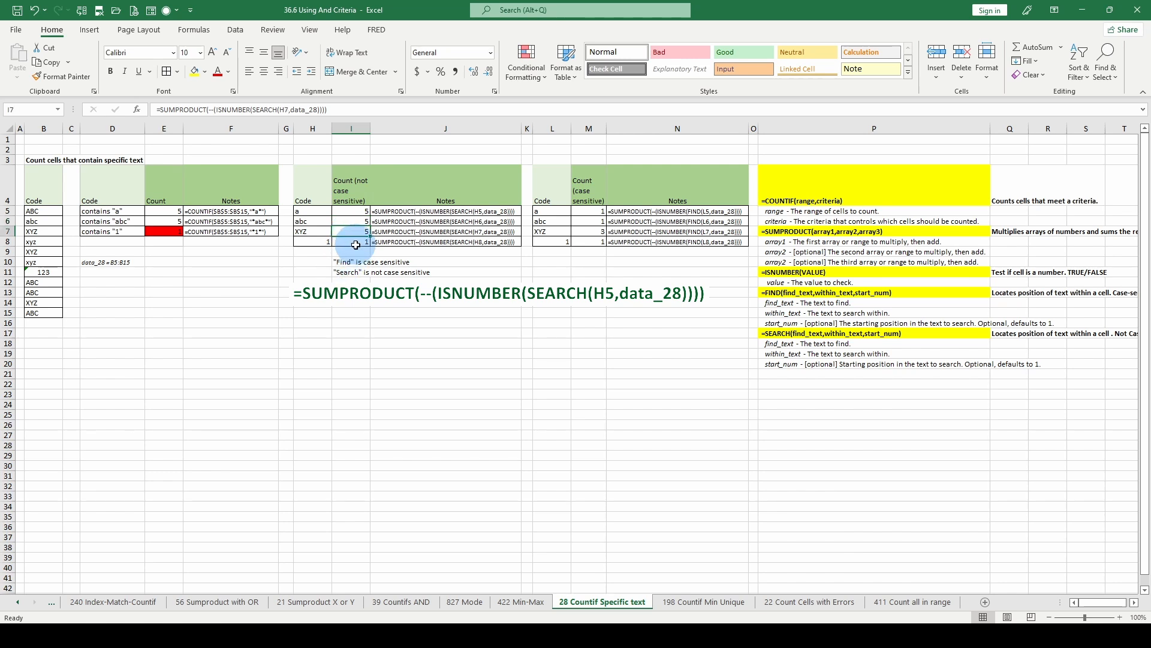
click(351, 241)
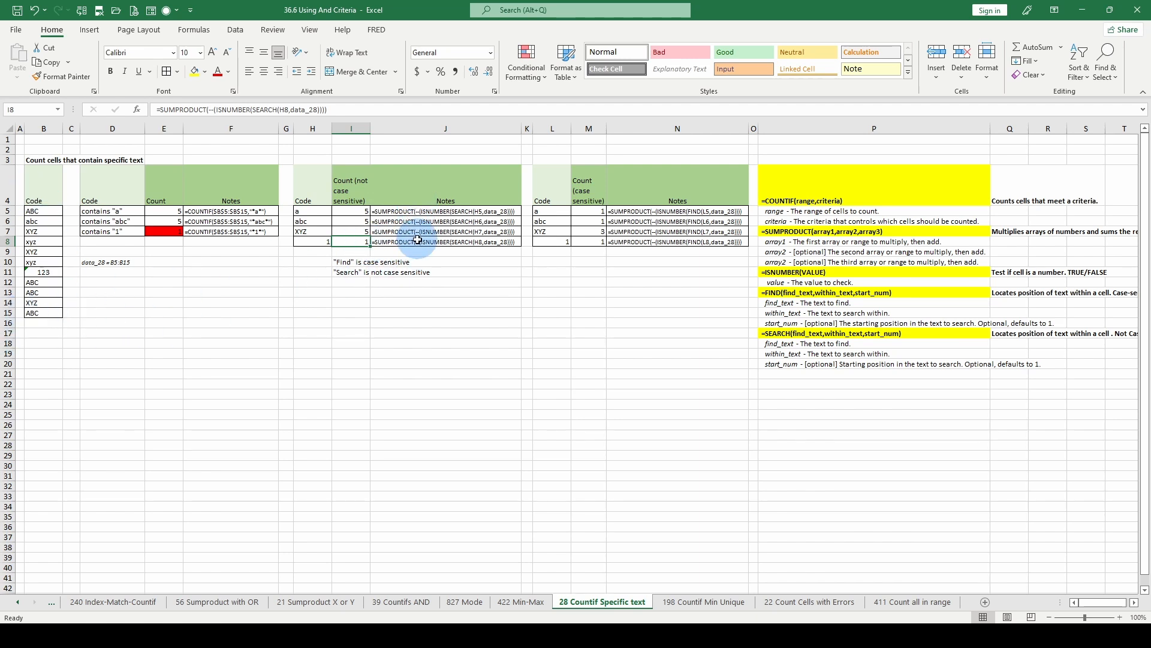
- Convert the text-stored 123 in B11 to a number and check its number format and the SEARCH-based count for 1
click(48, 273)
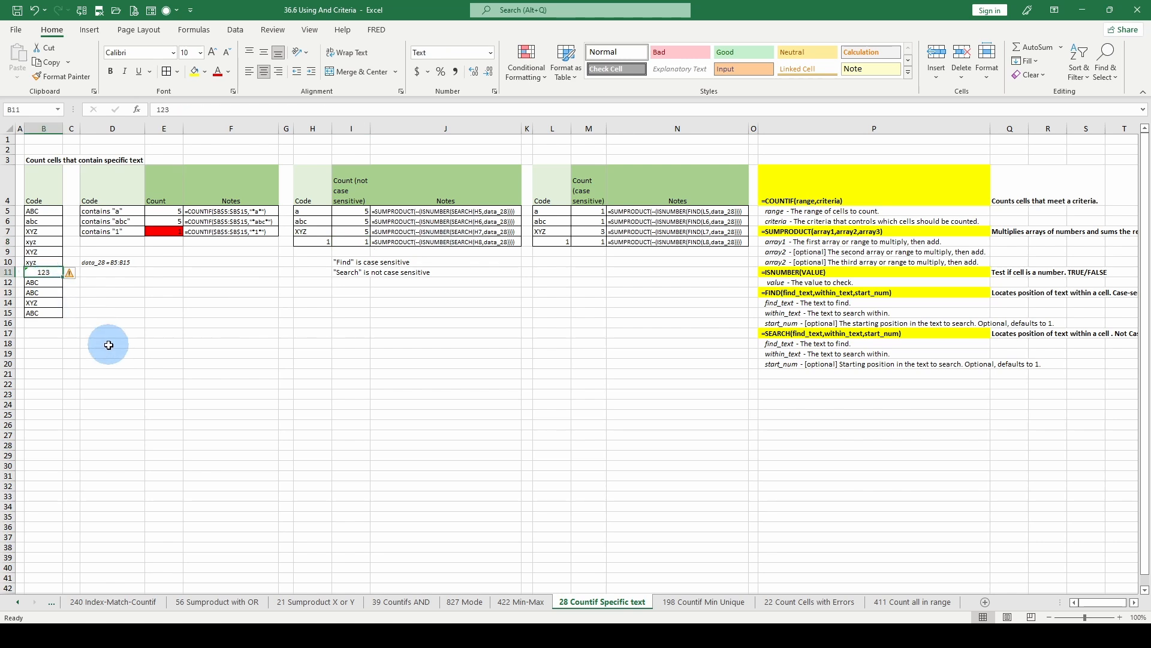
click(73, 274)
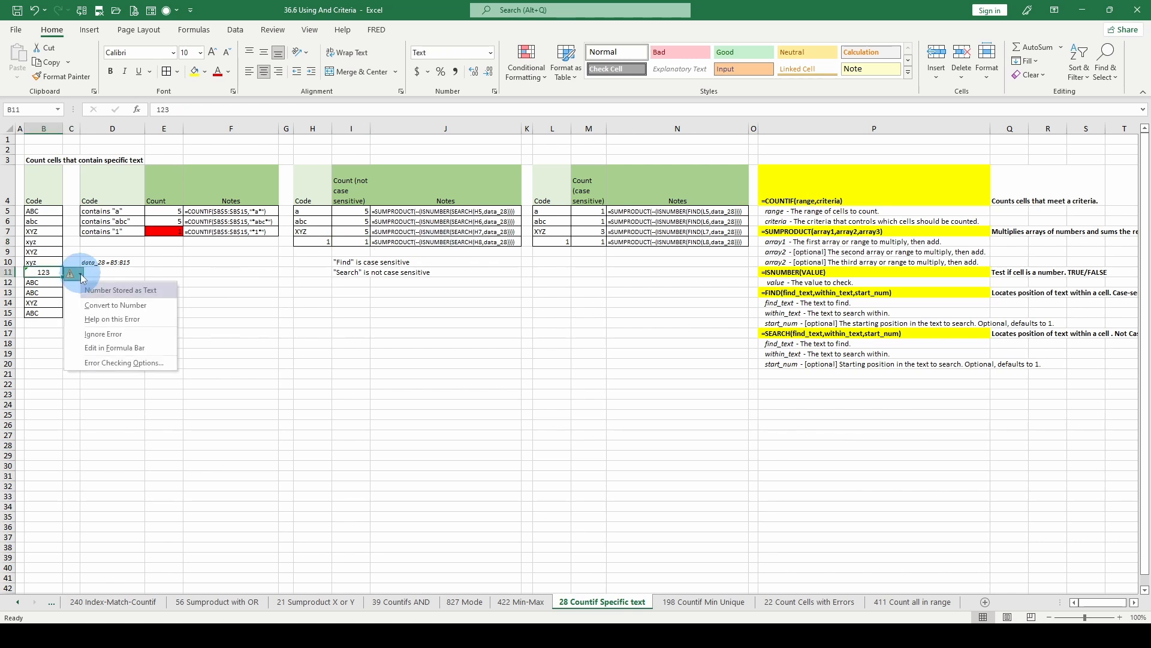
click(108, 305)
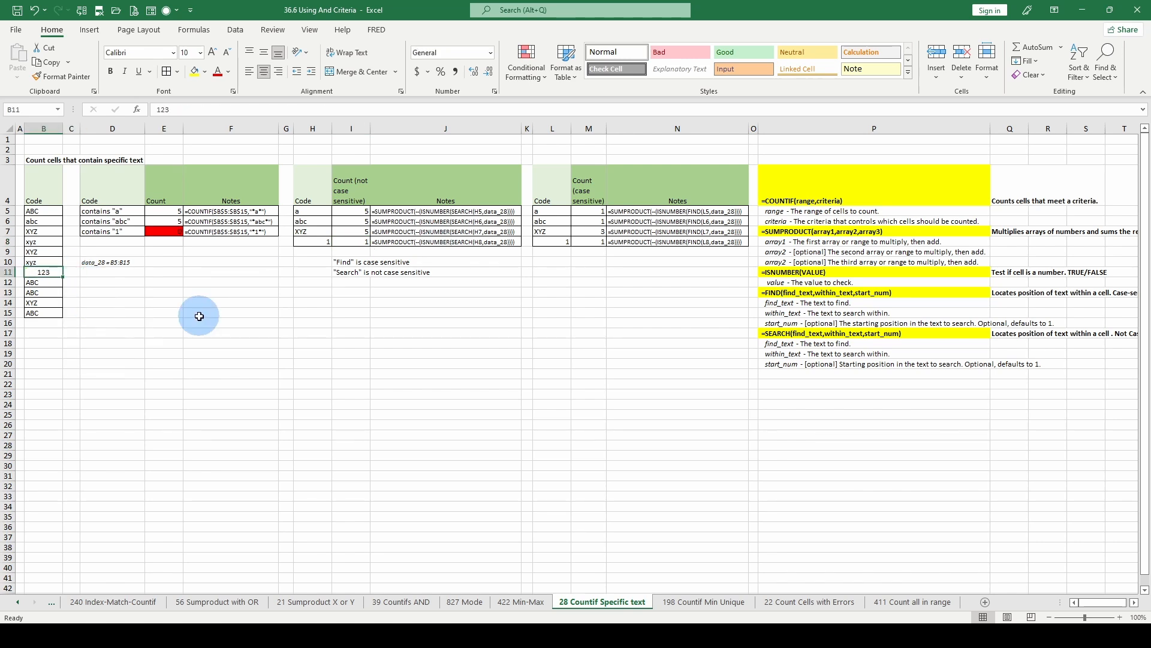
click(46, 275)
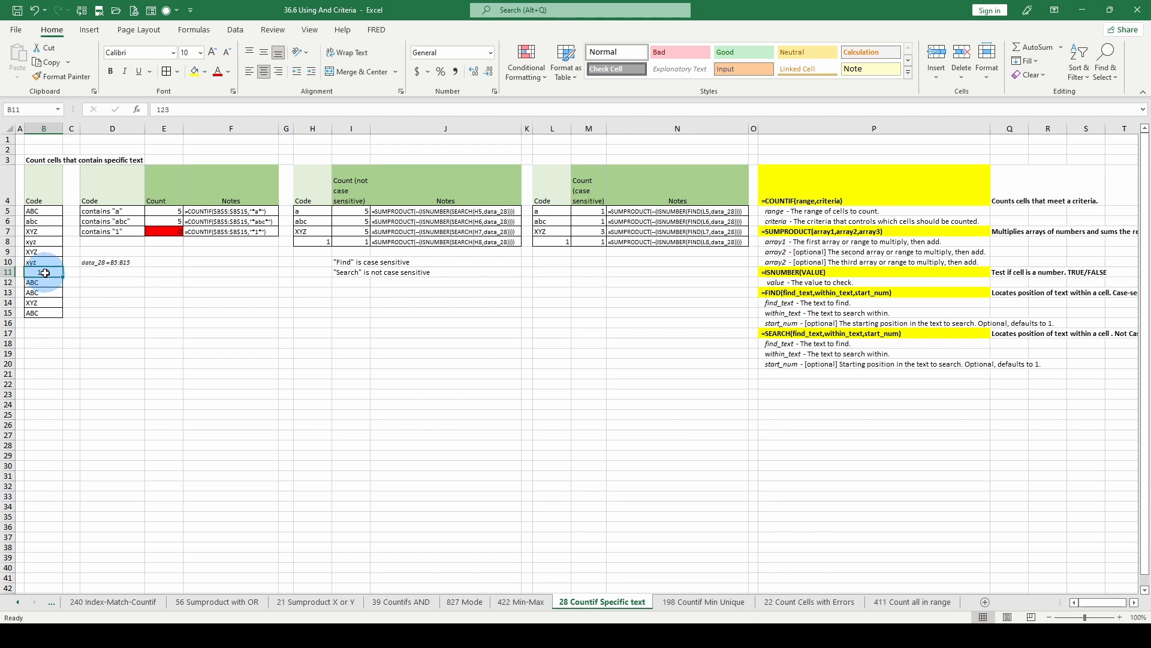
click(453, 54)
click(351, 242)
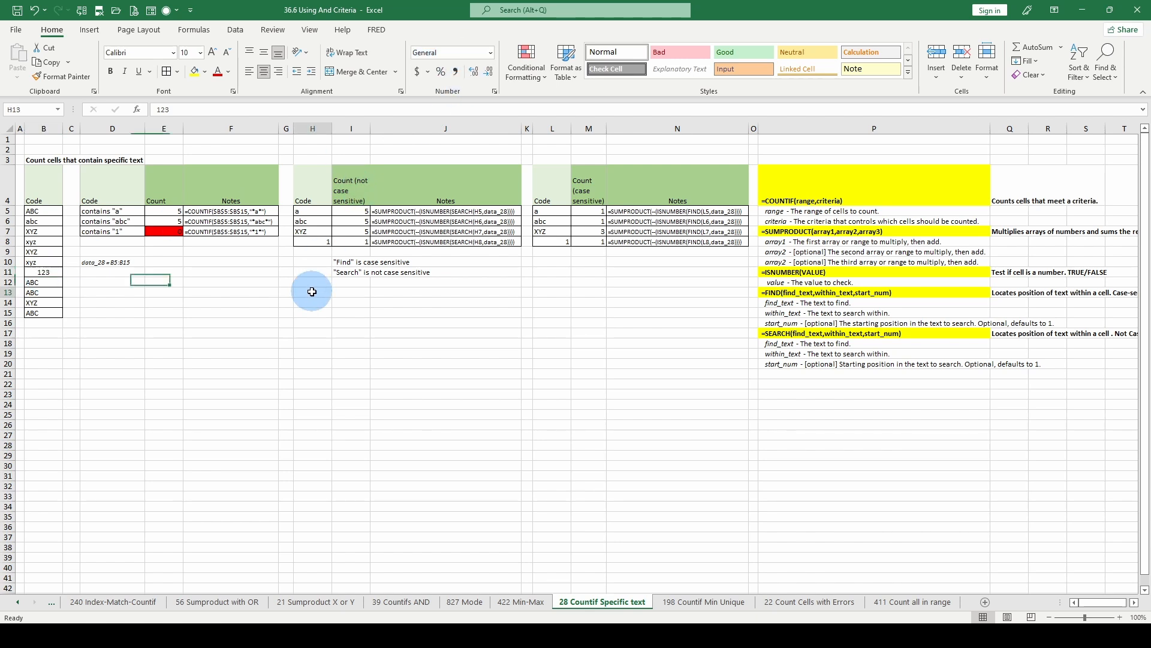
- Apply the Text format to B11, re-enter 123 and check the SEARCH-based count in I8
click(44, 273)
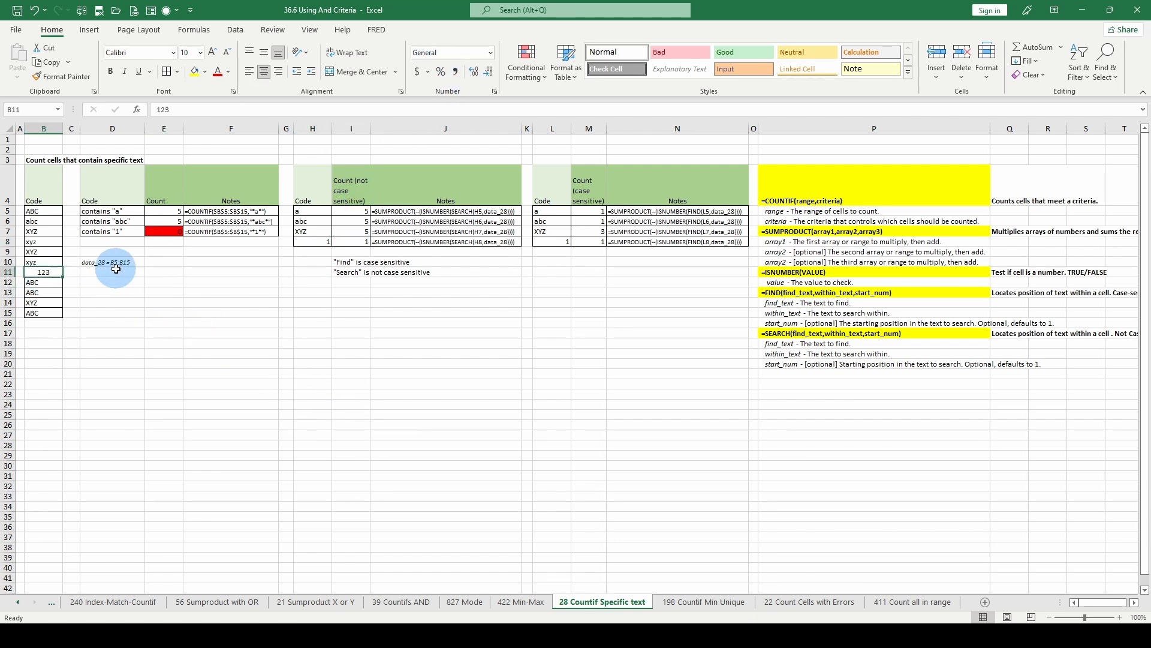
text(12)
key(ctrl+Return)
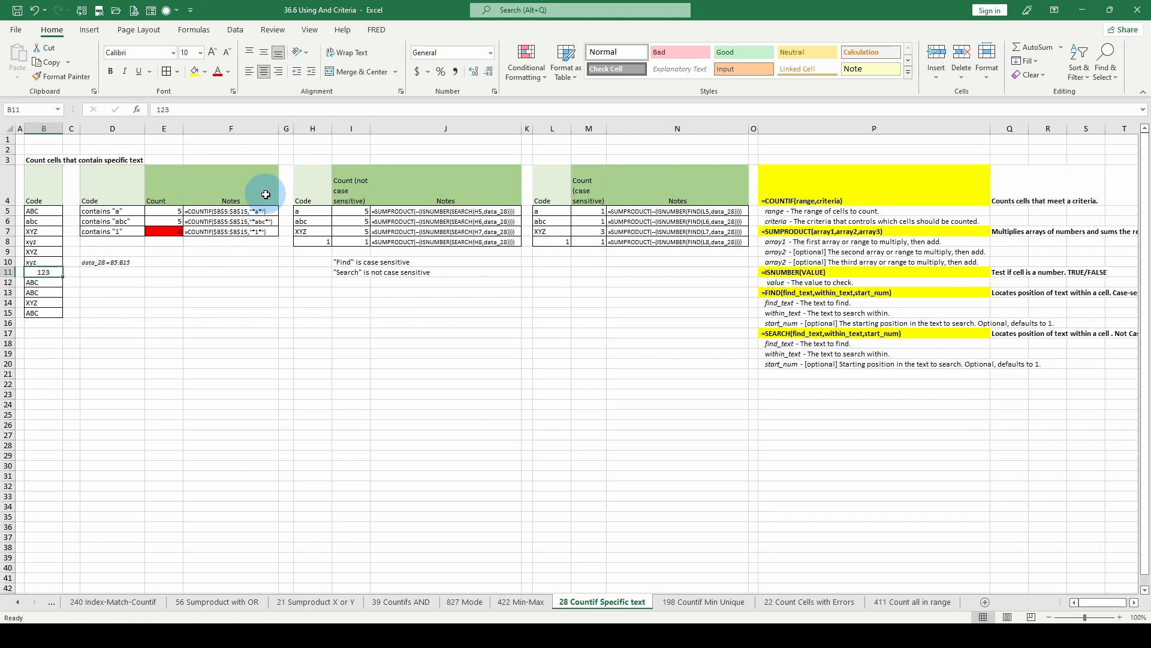
click(491, 54)
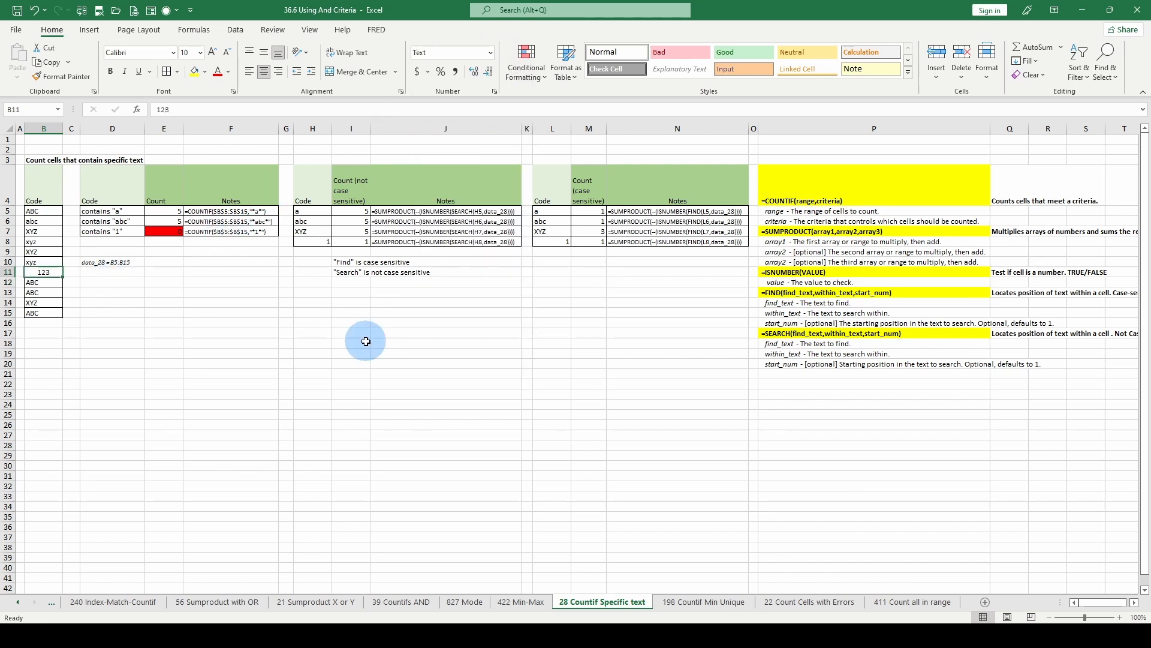
text(1)
key(ctrl+Return)
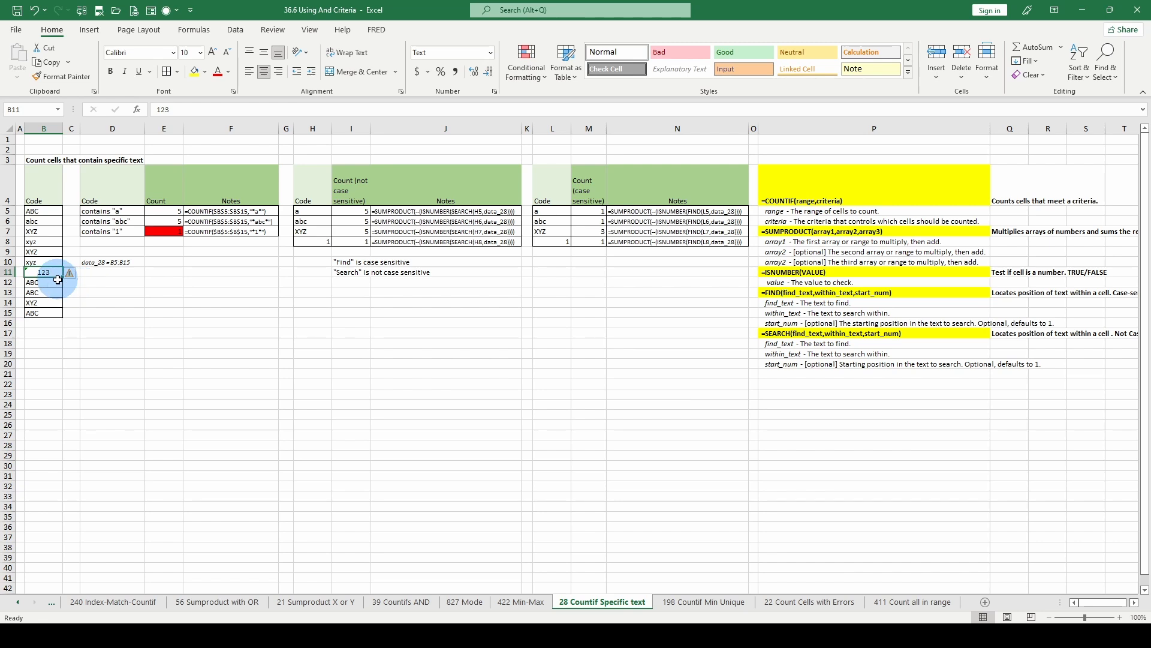
click(351, 242)
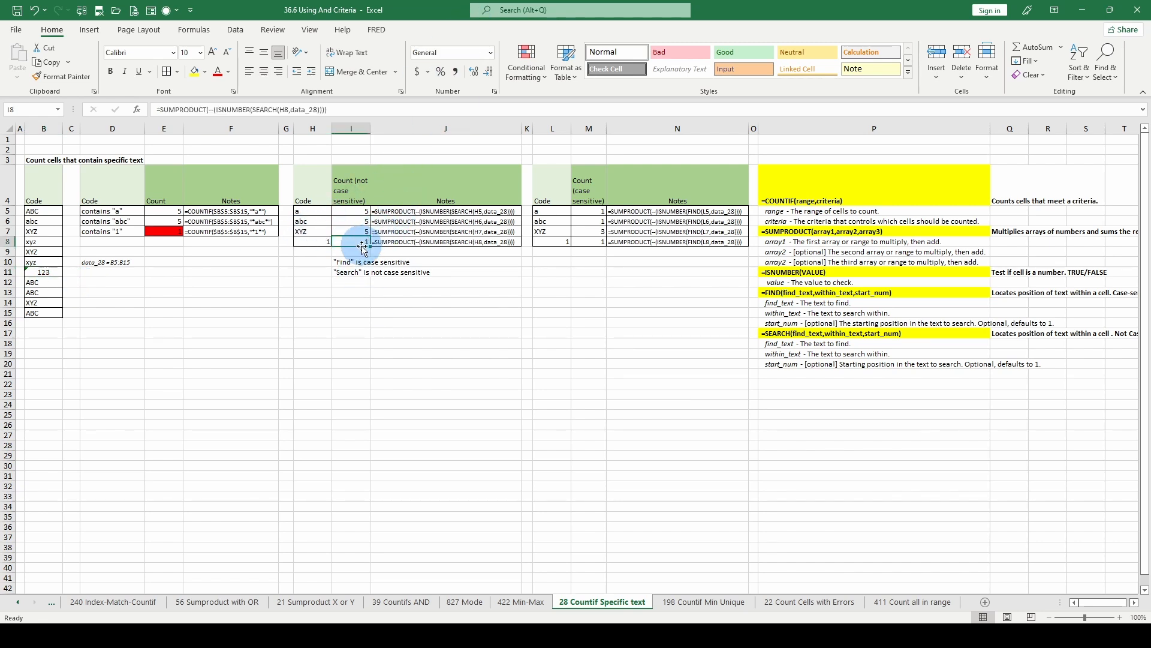
- Convert B11 back to a number and compare the SUMPRODUCT count in I8 with the COUNTIF formula in E7
click(45, 271)
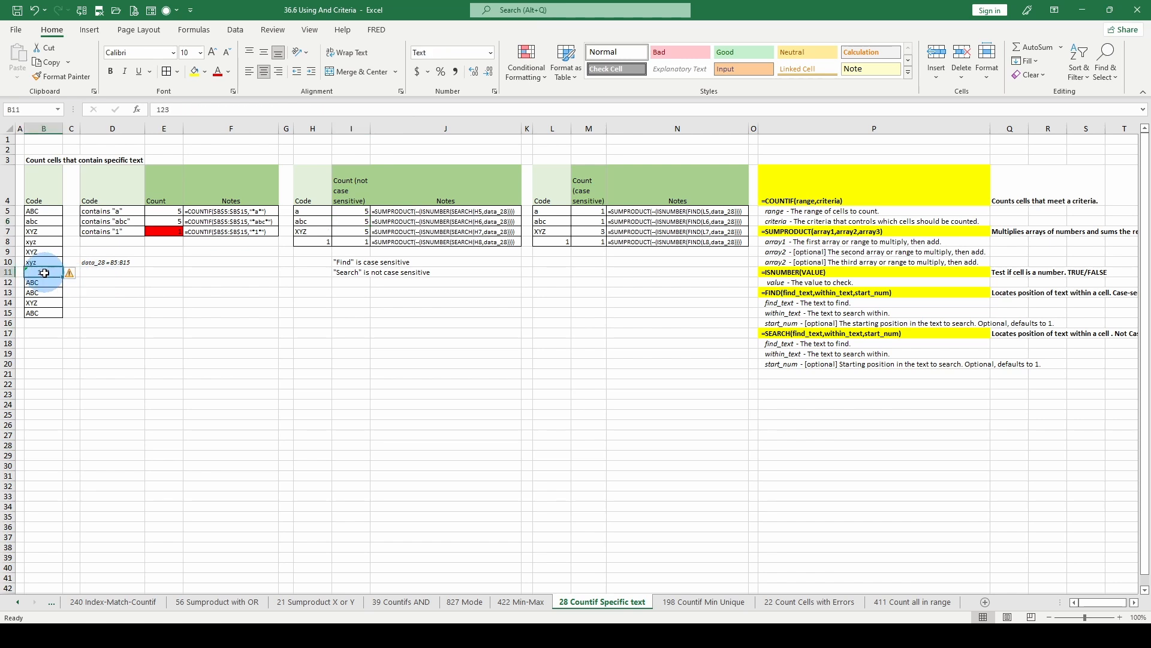
click(73, 275)
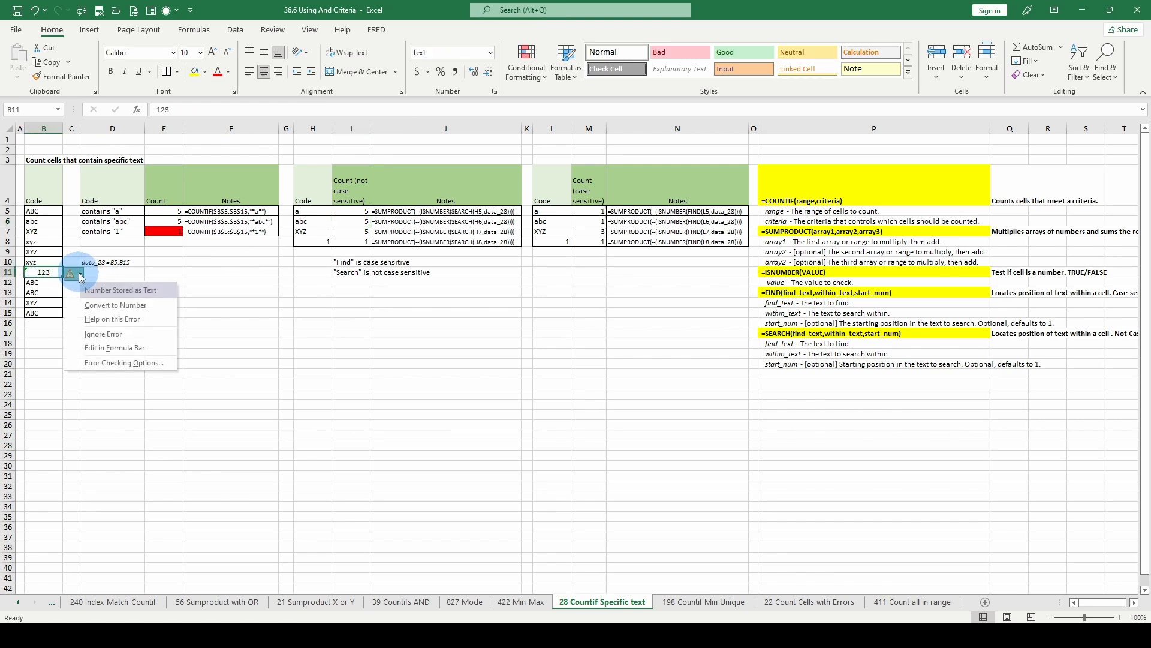
click(97, 308)
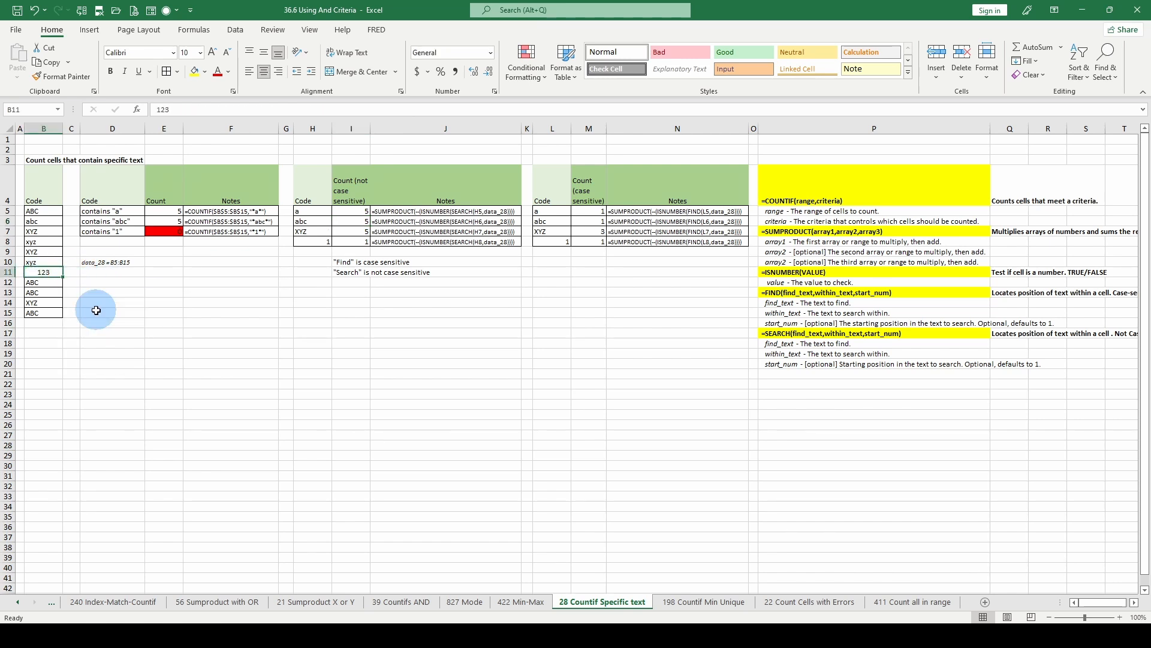
click(357, 243)
click(40, 276)
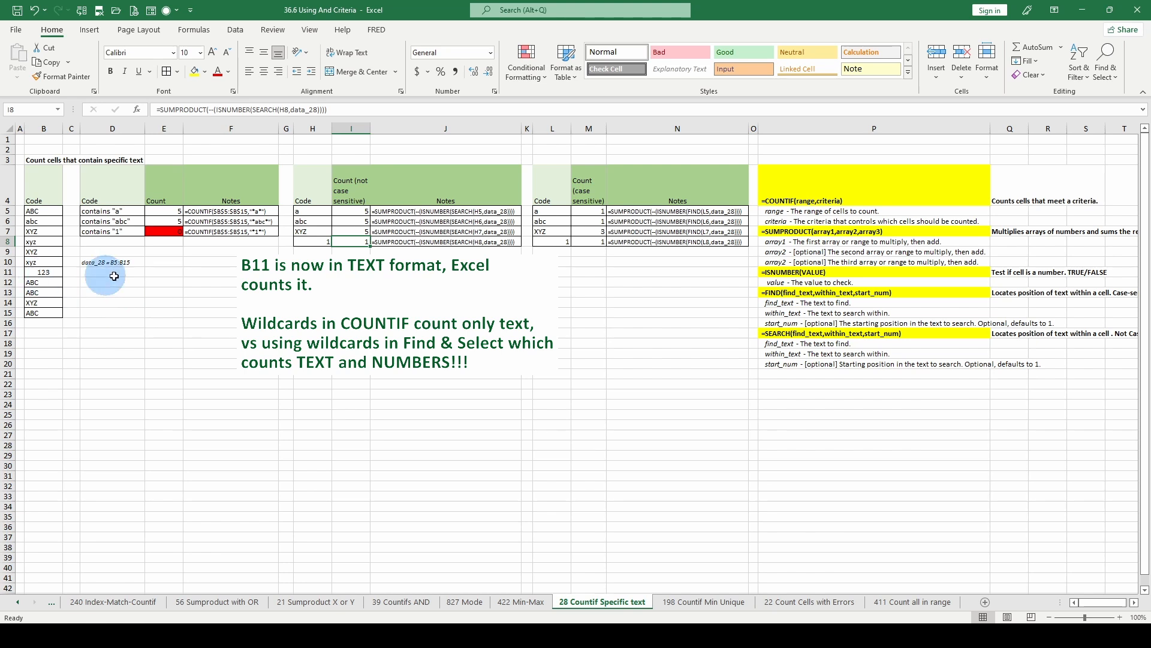
click(172, 227)
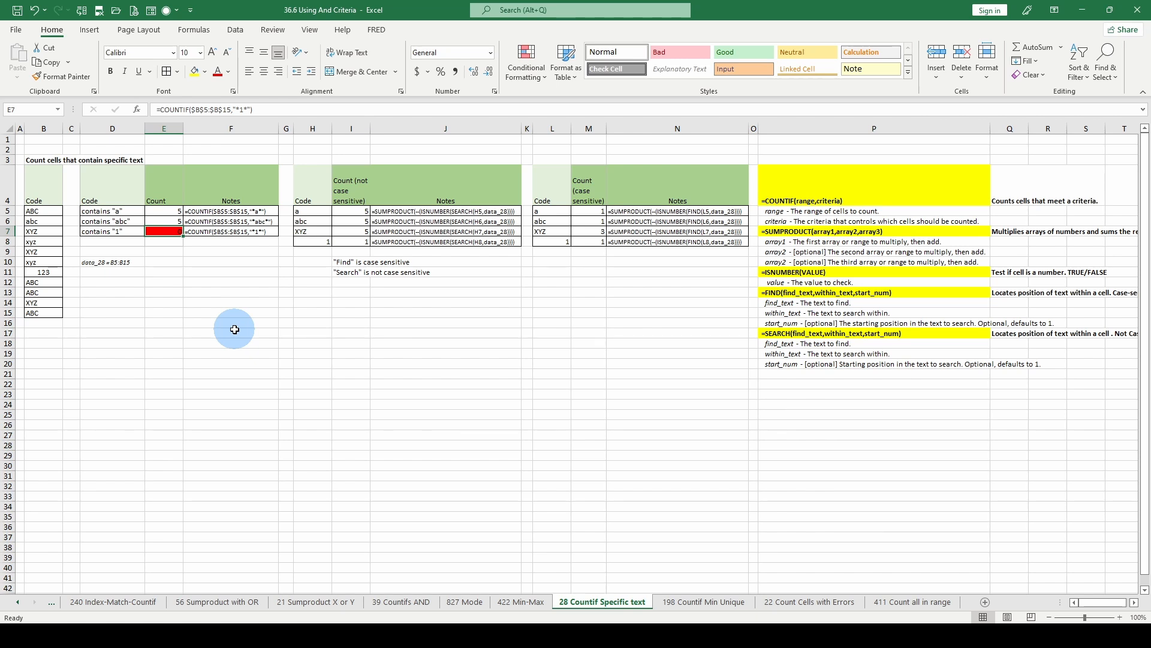
- Set the number format of B11 to Text again and re-enter 123 in the cell
click(39, 273)
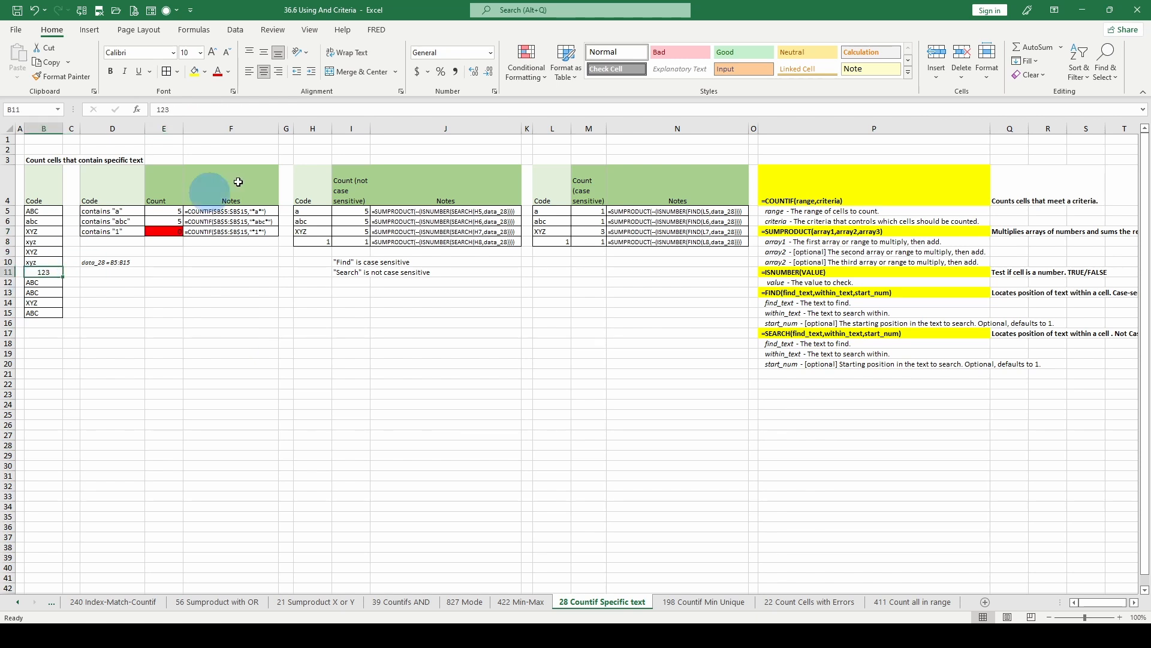
click(490, 52)
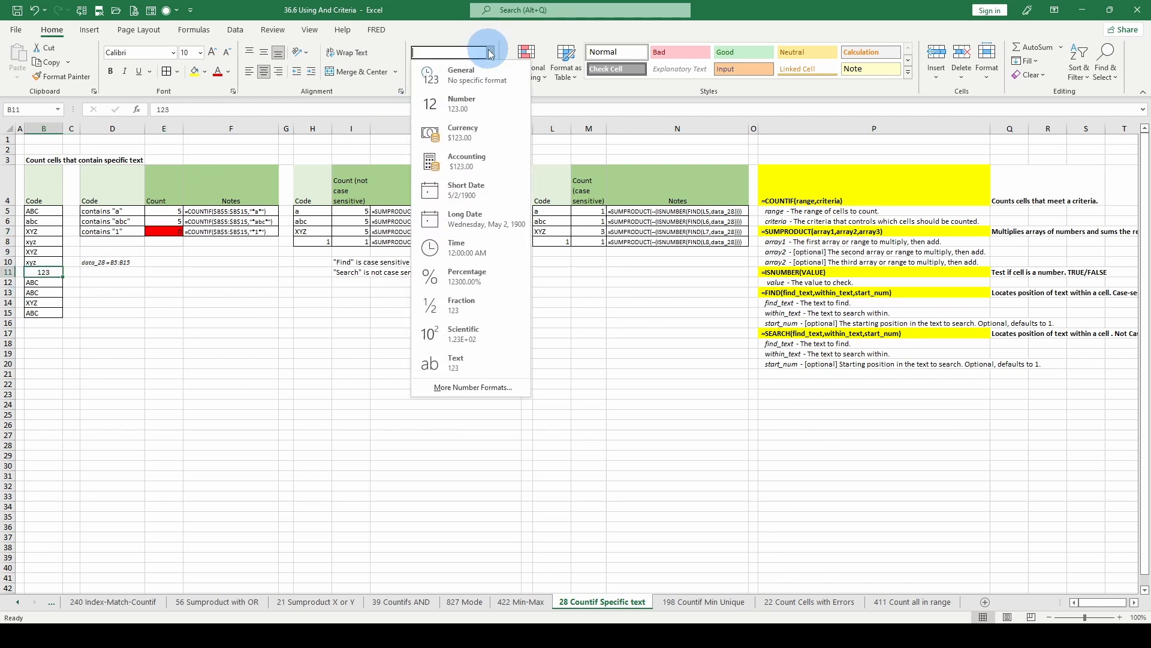
click(445, 362)
text(123)
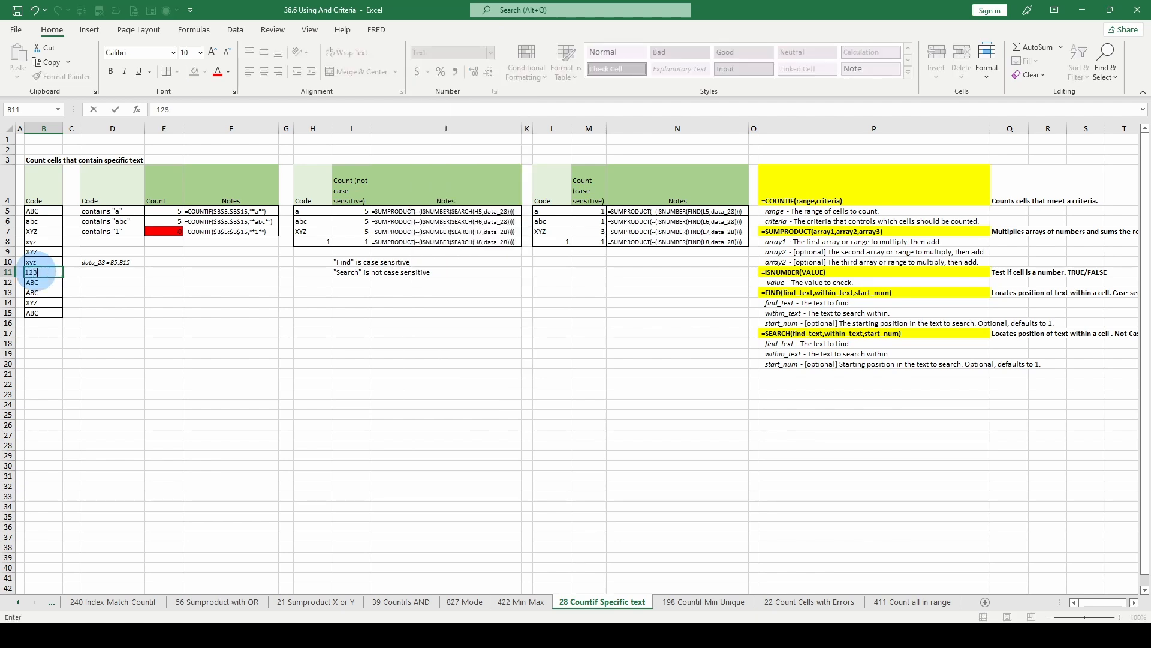
key(ctrl+Return)
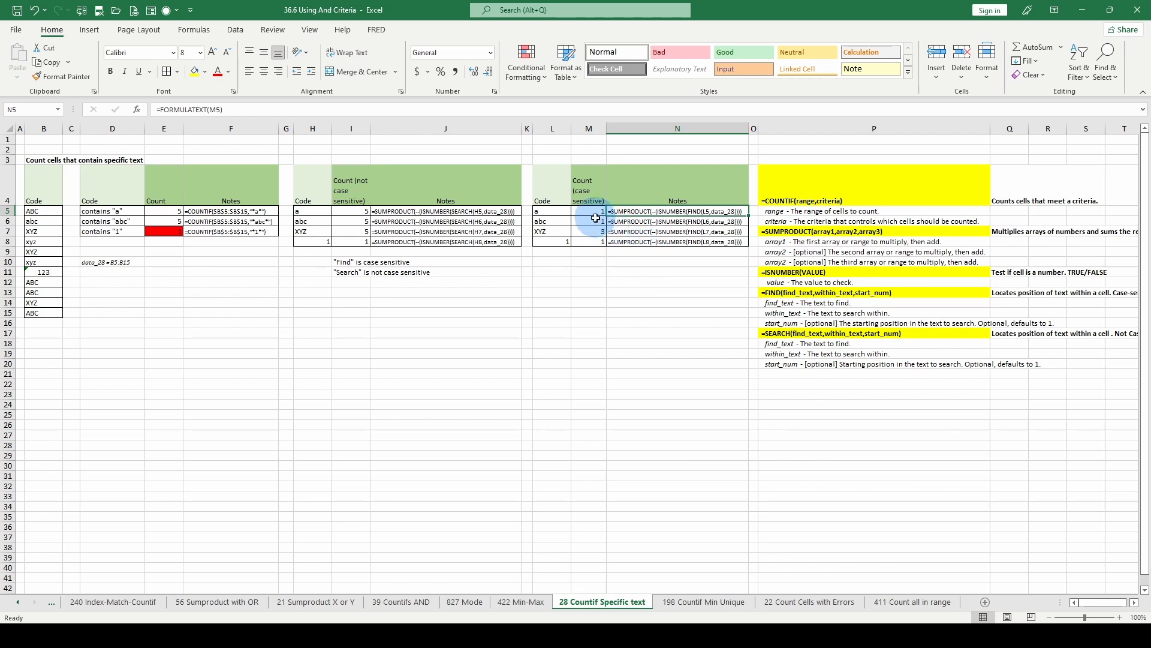
- Try changing the end of the XYZ code in B7 to "a" and inspect the case-sensitive FIND formulas in M5 and M7
click(592, 213)
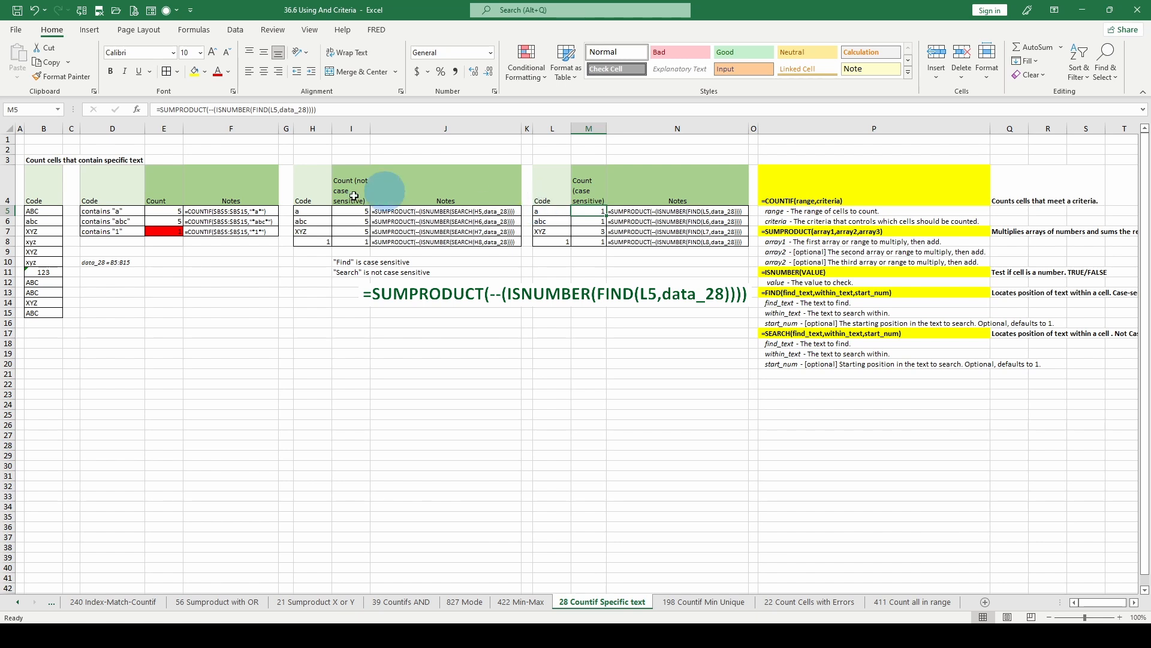
click(43, 234)
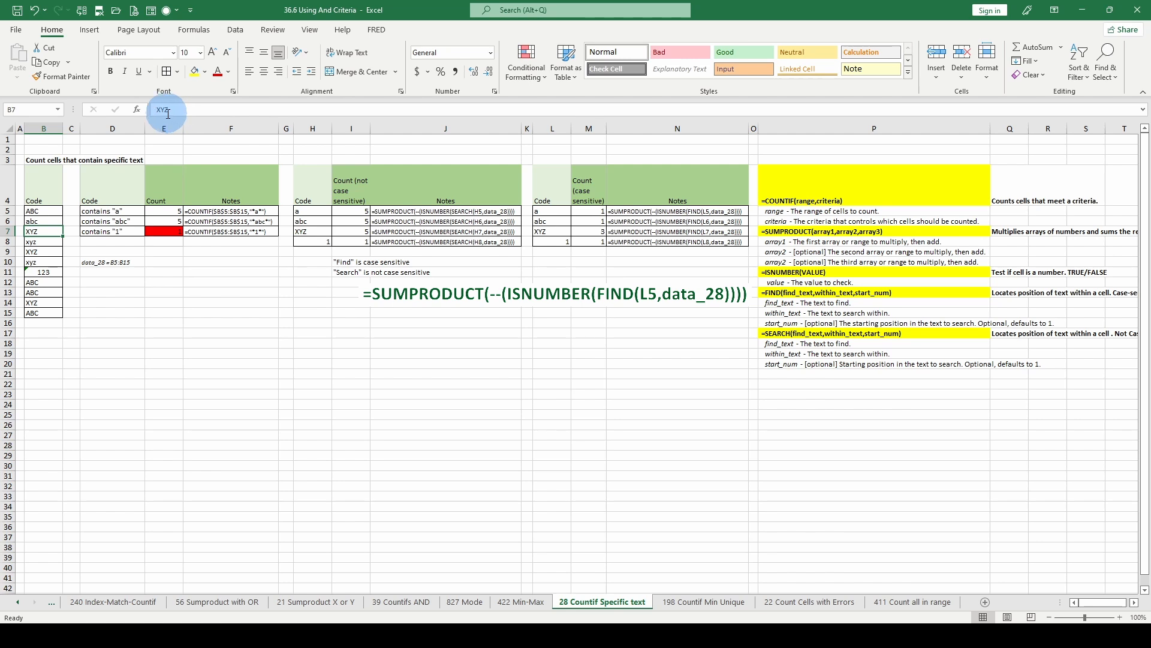
drag(166, 111, 181, 111)
text(a)
key(Return)
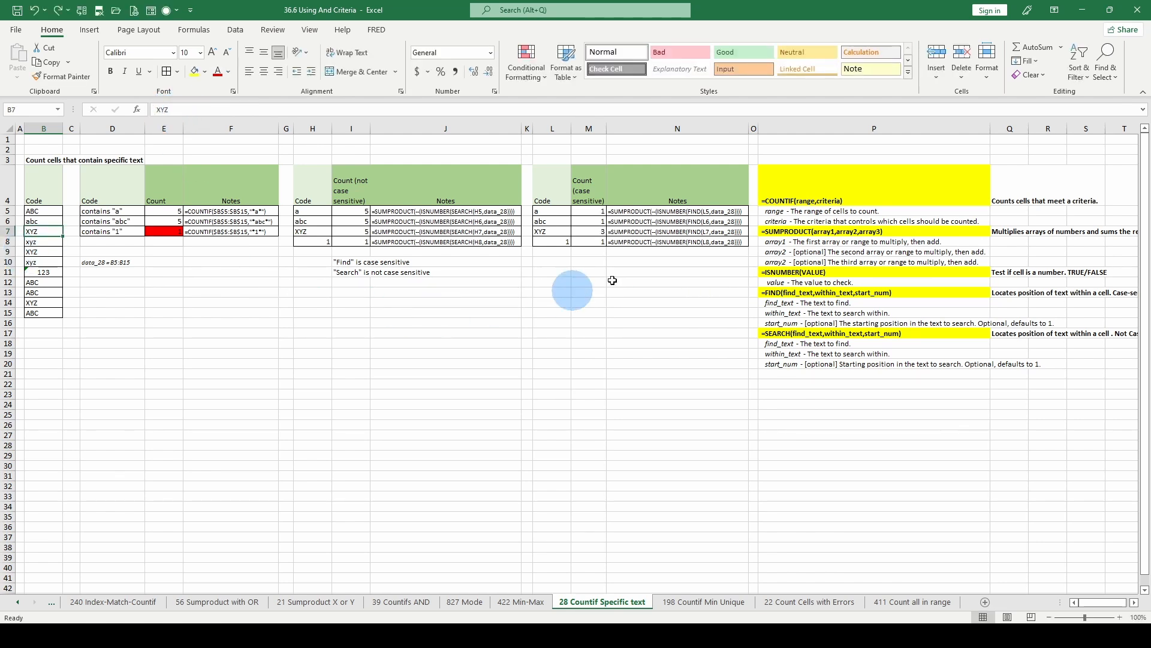
click(595, 231)
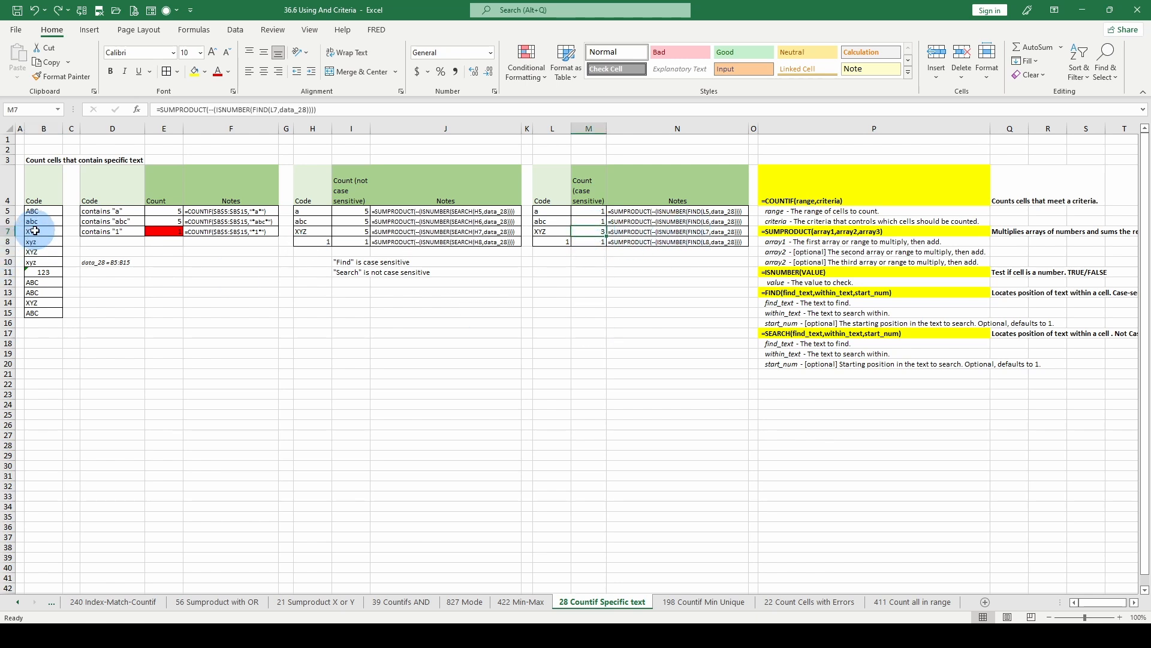
- Change the code in B11 to 12A and inspect the FIND-based count for 1 in M8 and its formula text
click(37, 272)
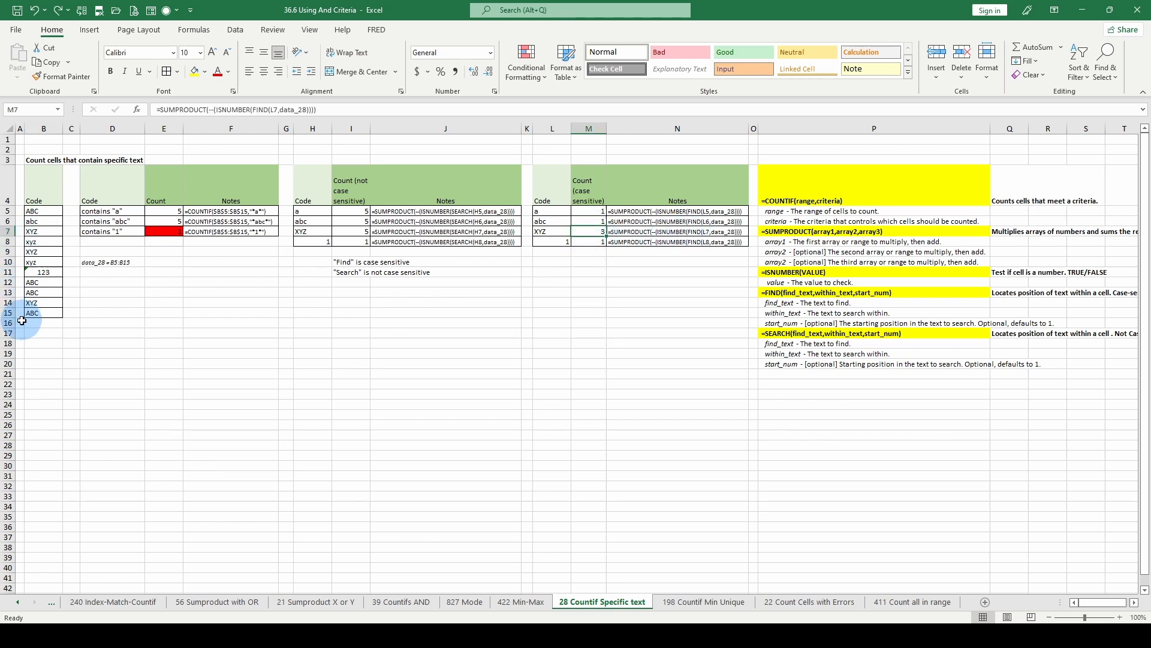
click(168, 110)
key(BackSpace)
text(A)
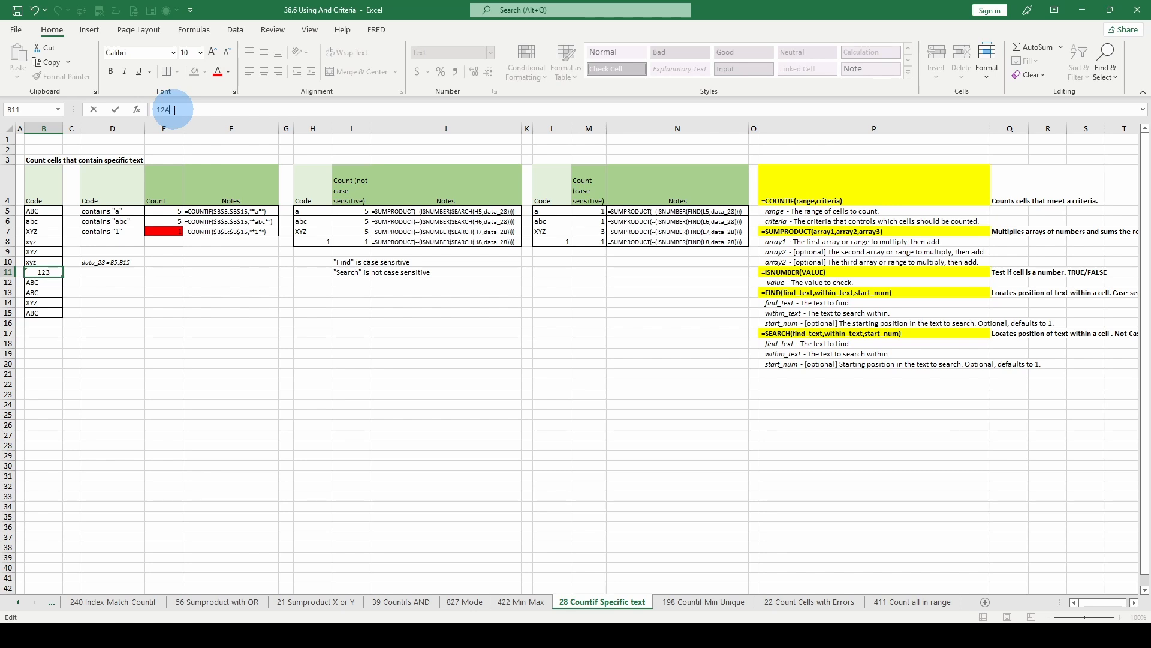
key(Return)
click(596, 241)
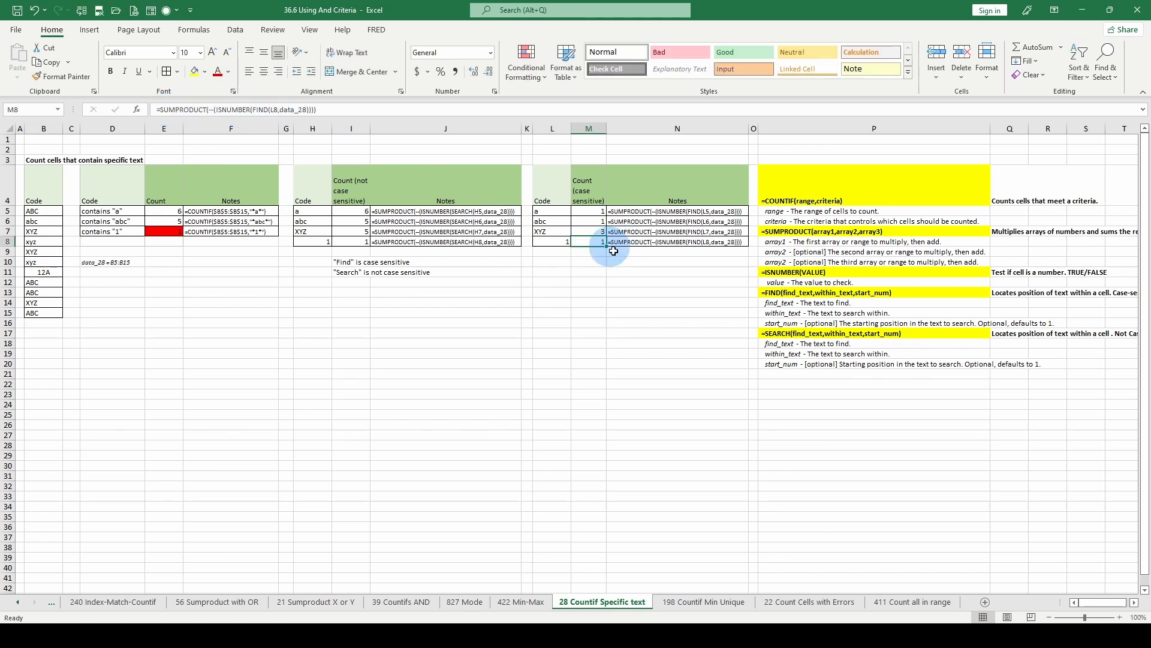
click(641, 244)
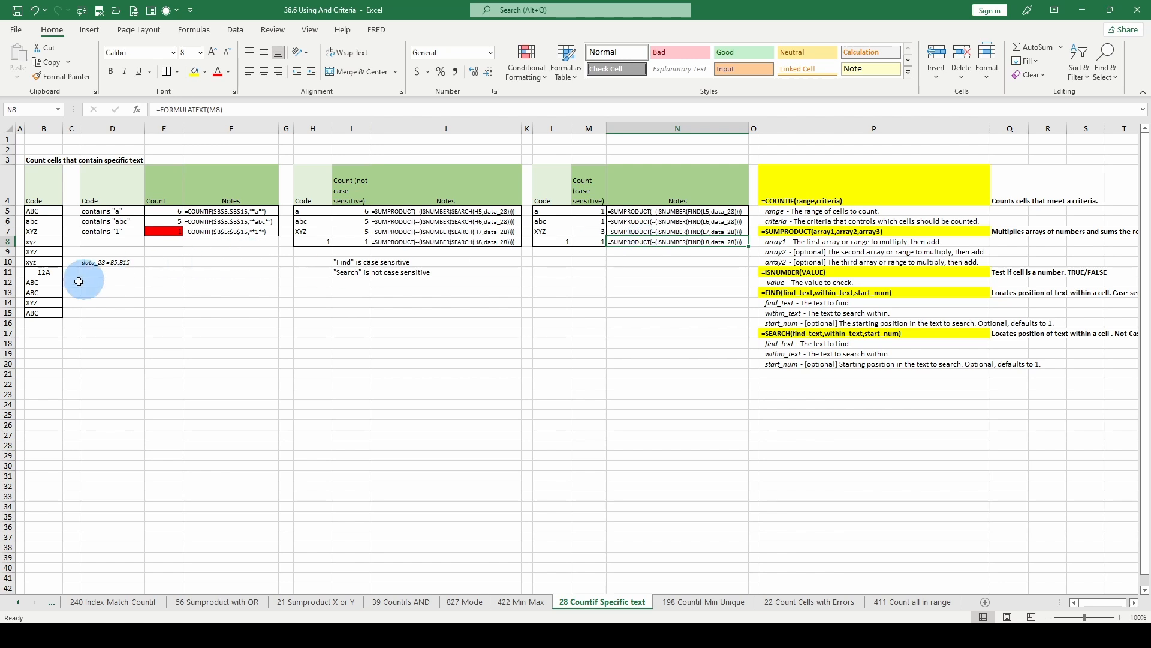
- Replace the code in B11 with 123
click(42, 271)
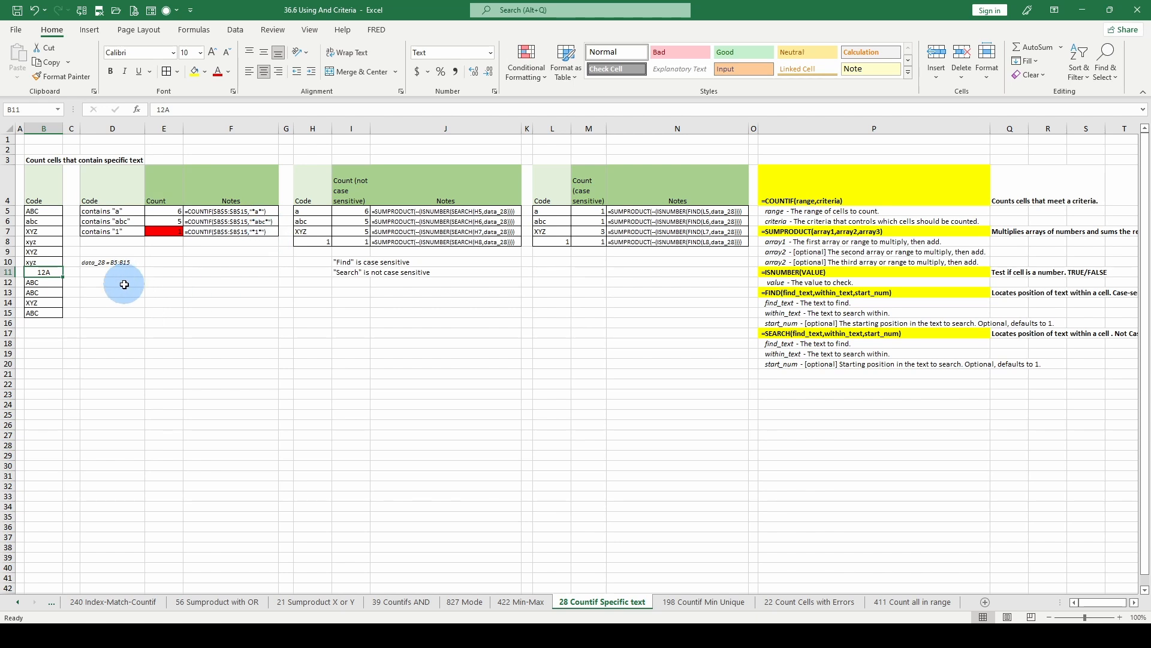
text(123)
click(435, 322)
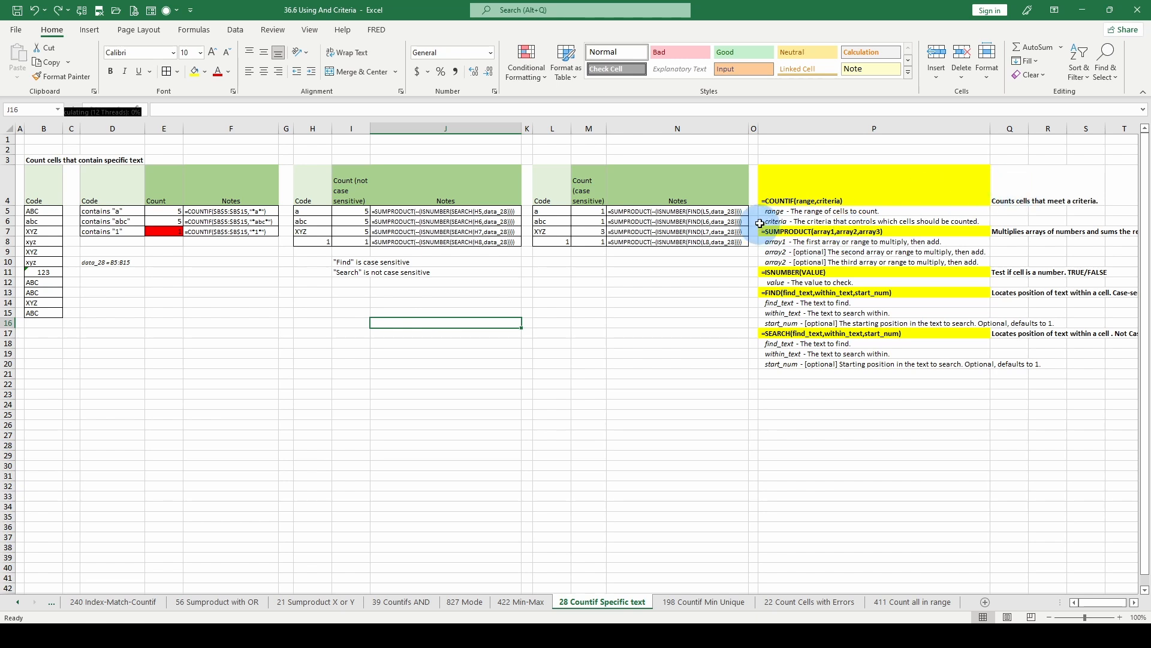
- Review the syntax notes in column P for COUNTIF, SUMPRODUCT, ISNUMBER and FIND, cell by cell
click(802, 190)
key(Down)
key(Down)
key(Down)
key(Down)
key(Down)
key(Down)
key(Down)
key(Down)
key(Down)
key(Down)
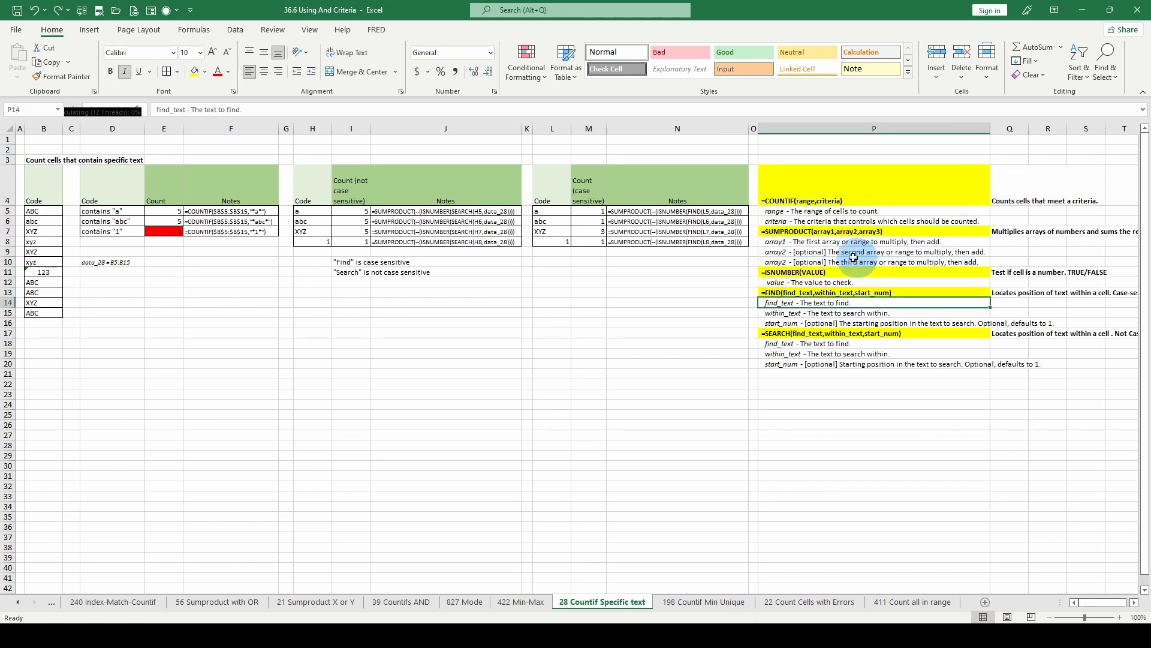
click(353, 322)
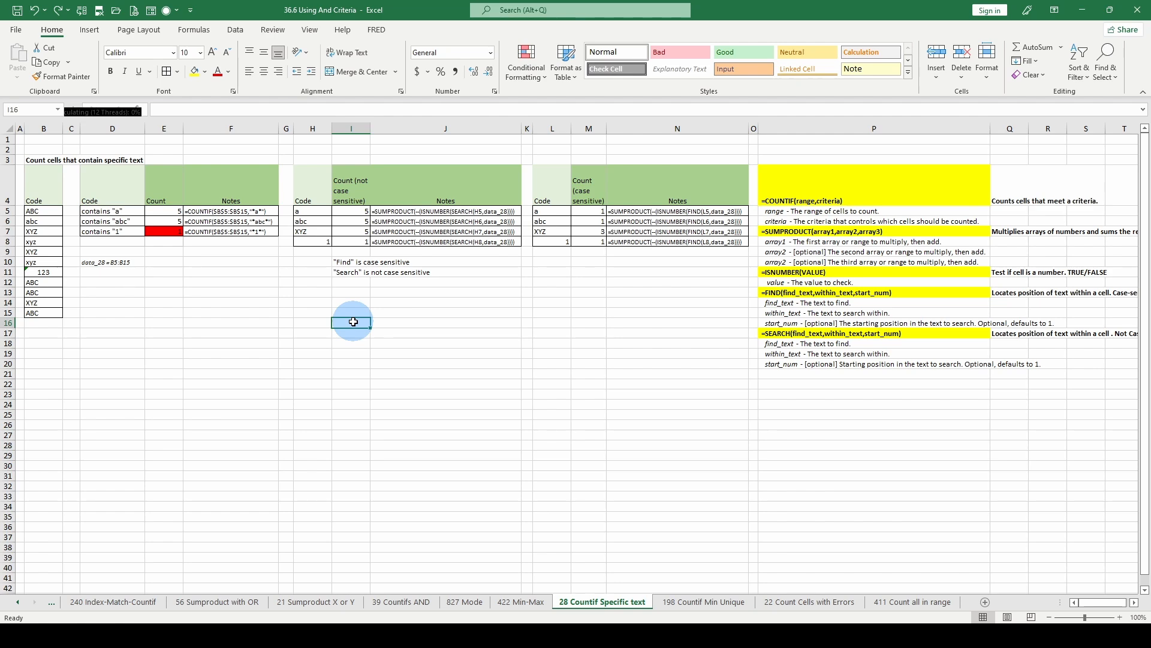